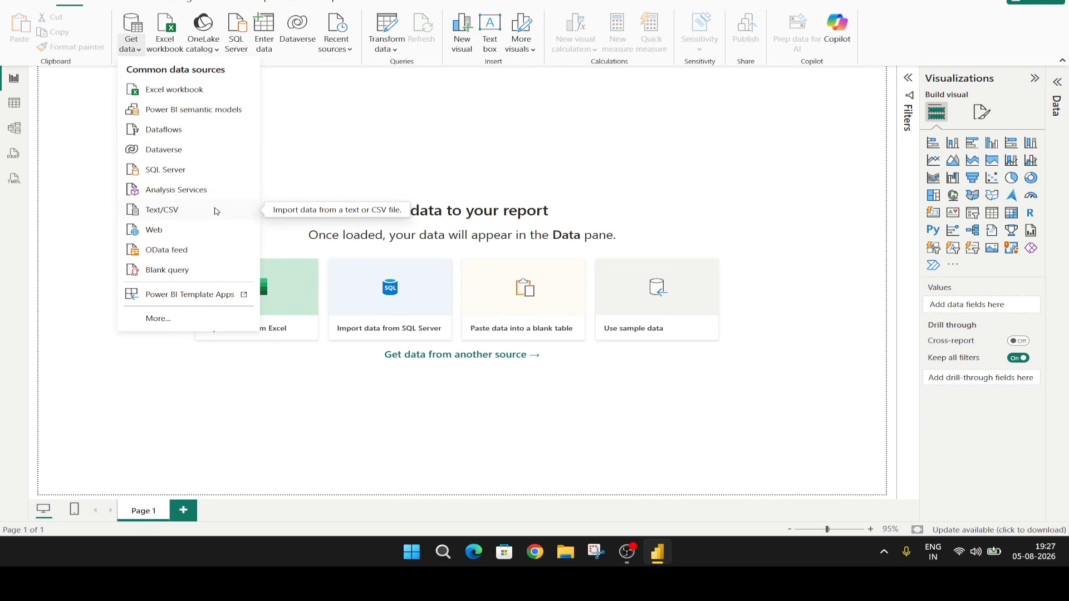
Import the text/CSV file Orders.csv from the Downloads folder and load it into the report.
left_click(216, 211)
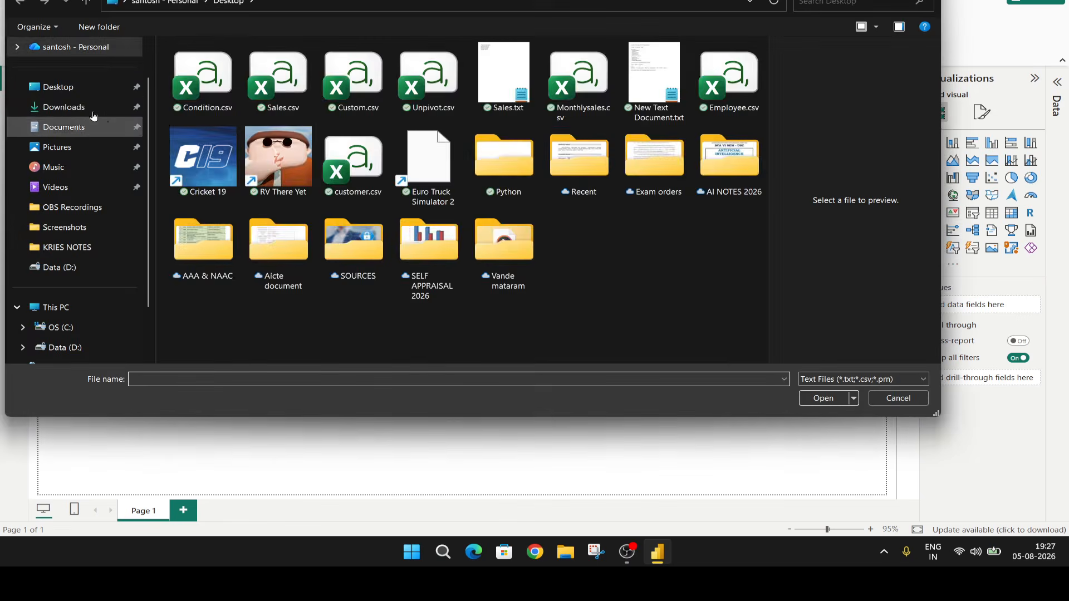
left_click(91, 107)
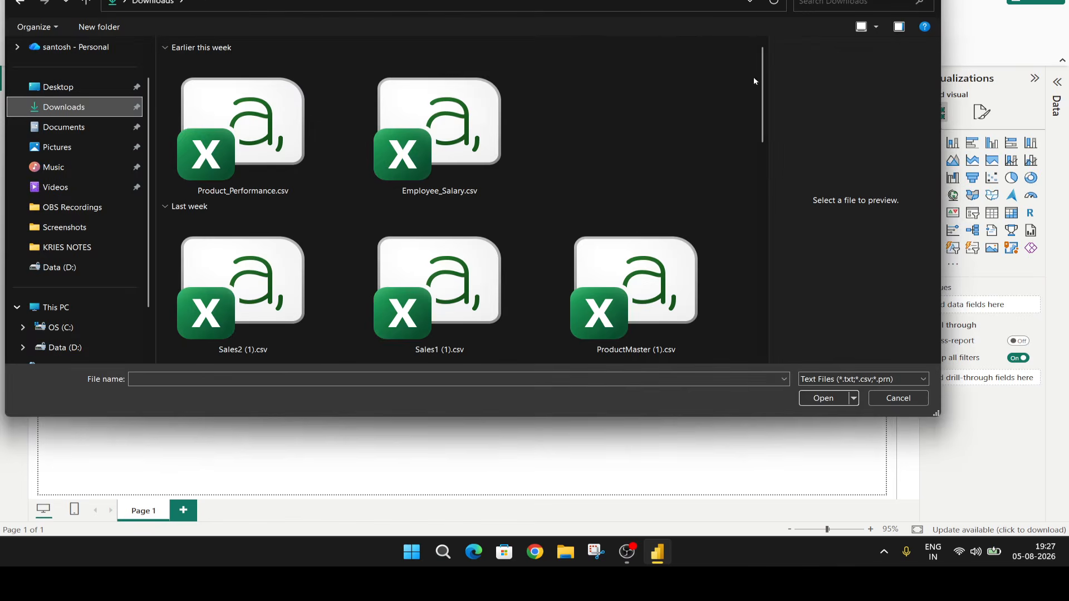
left_click_drag(766, 77, 763, 182)
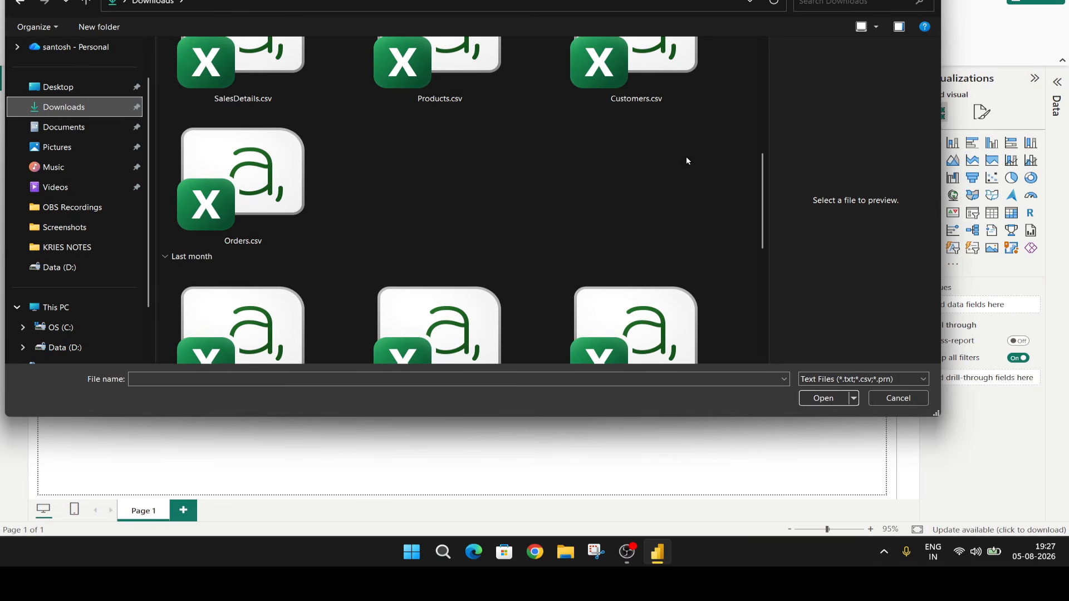
left_click(264, 195)
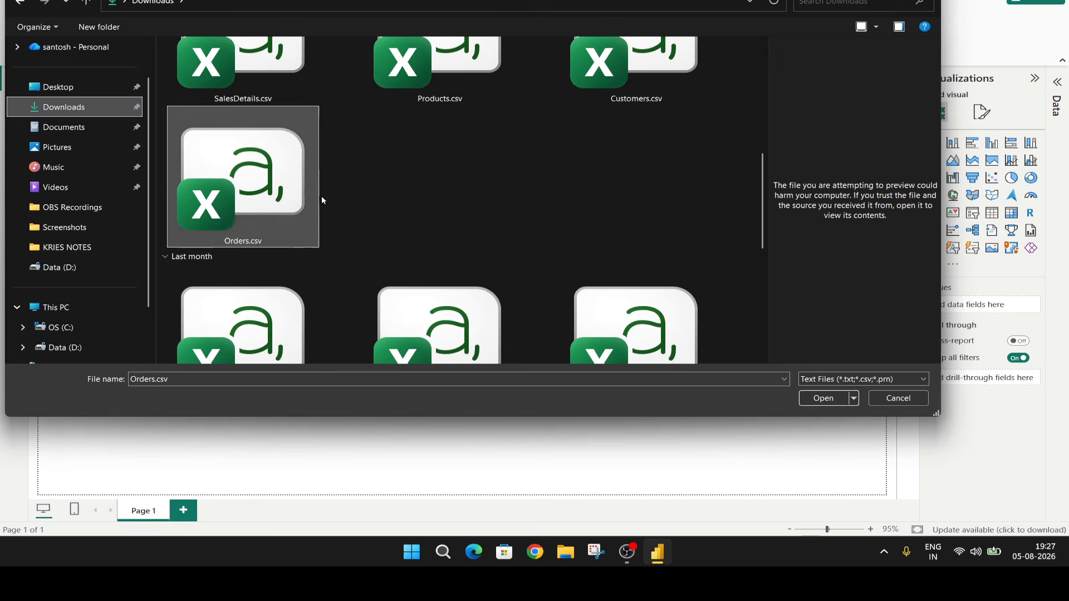
left_click(813, 401)
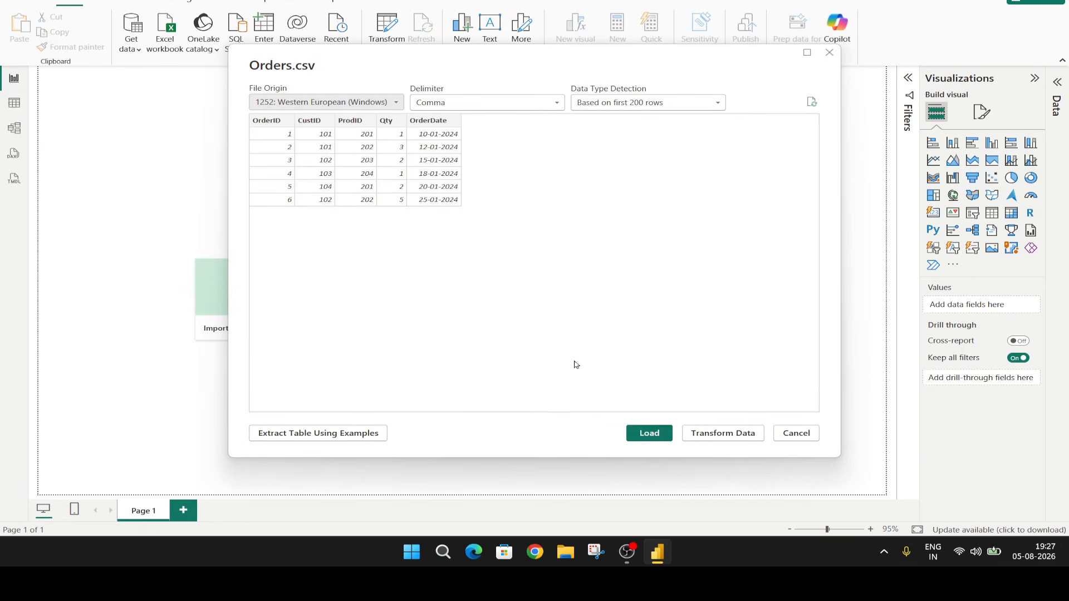
left_click(643, 438)
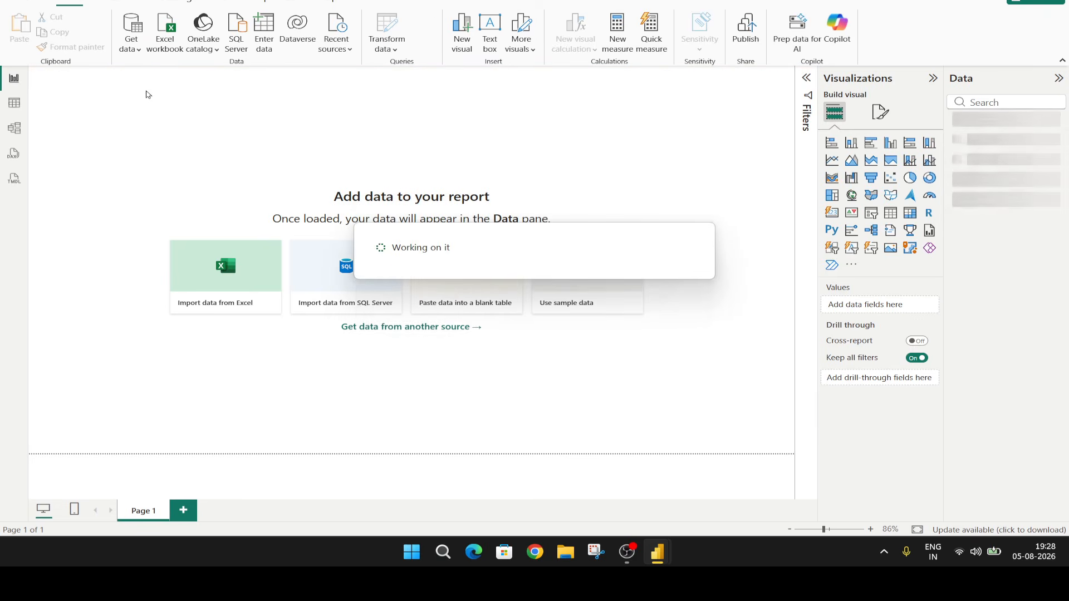
Import the text/CSV file Products.csv from the Downloads folder and load it as a second table.
left_click(137, 56)
left_click(174, 215)
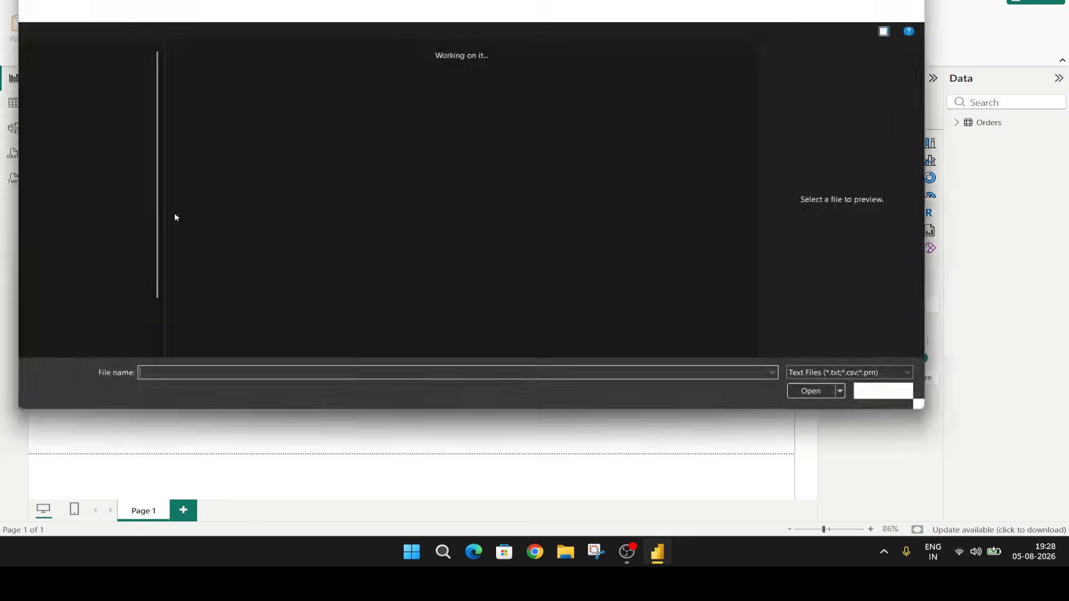
left_click_drag(760, 89, 770, 181)
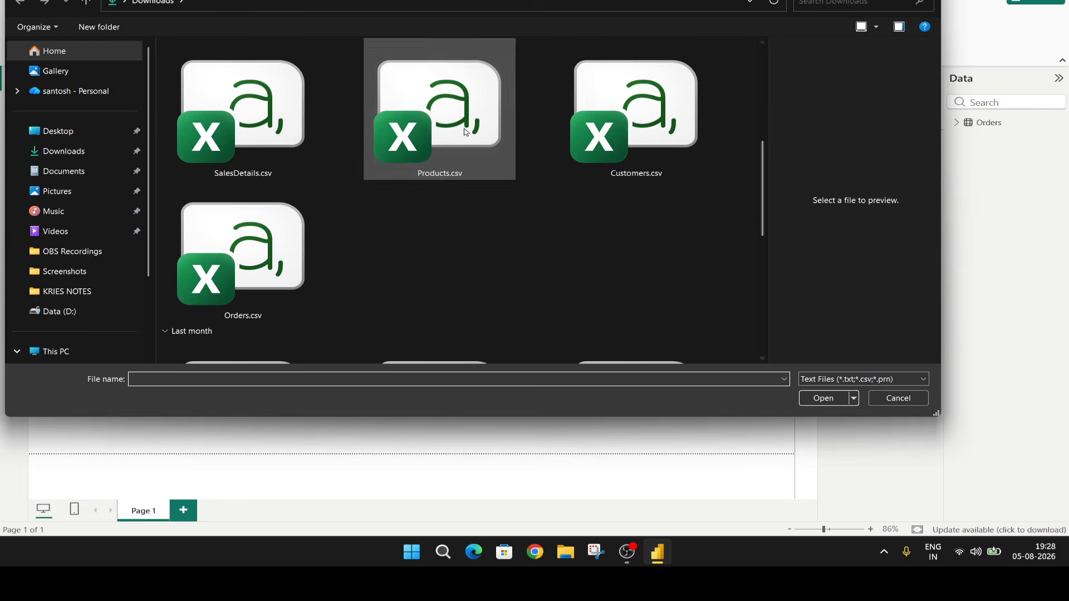
left_click(440, 122)
left_click(819, 398)
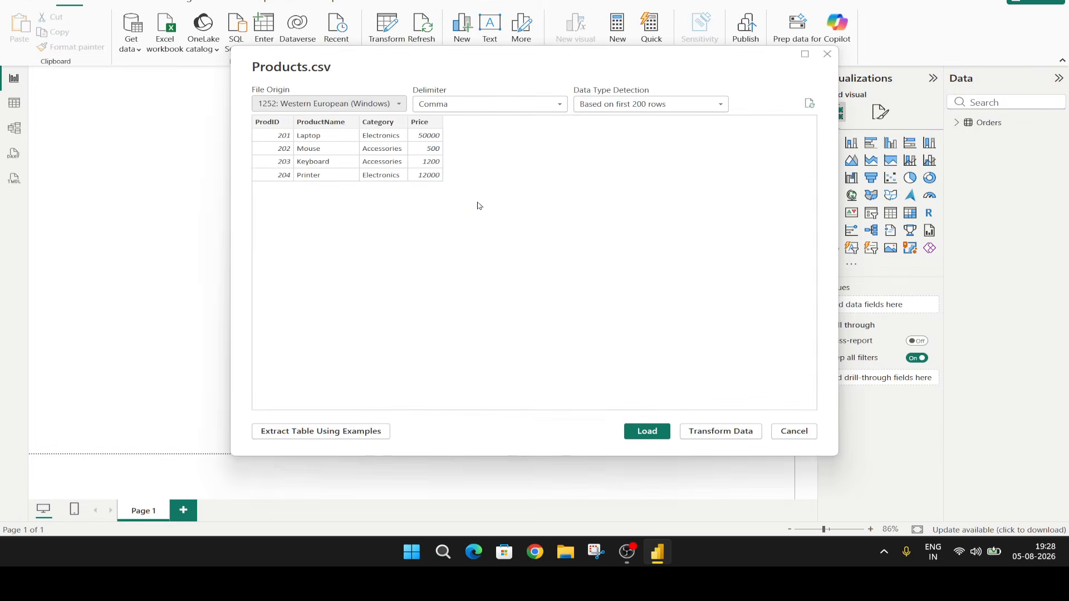
left_click(640, 434)
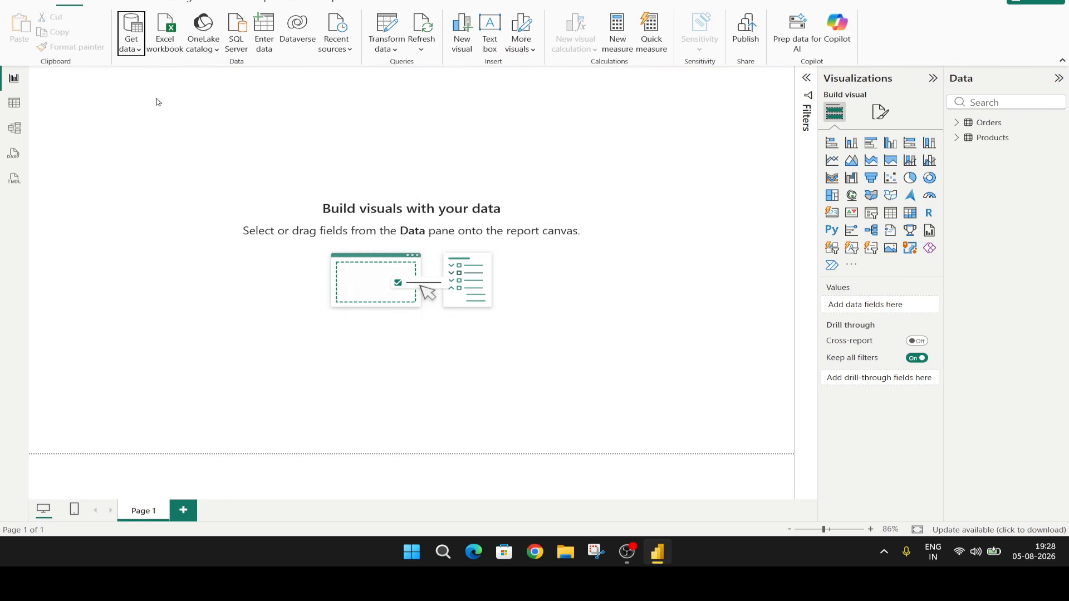
Import the text/CSV file Customers.csv from the Downloads folder and load it as a third table.
left_click(133, 50)
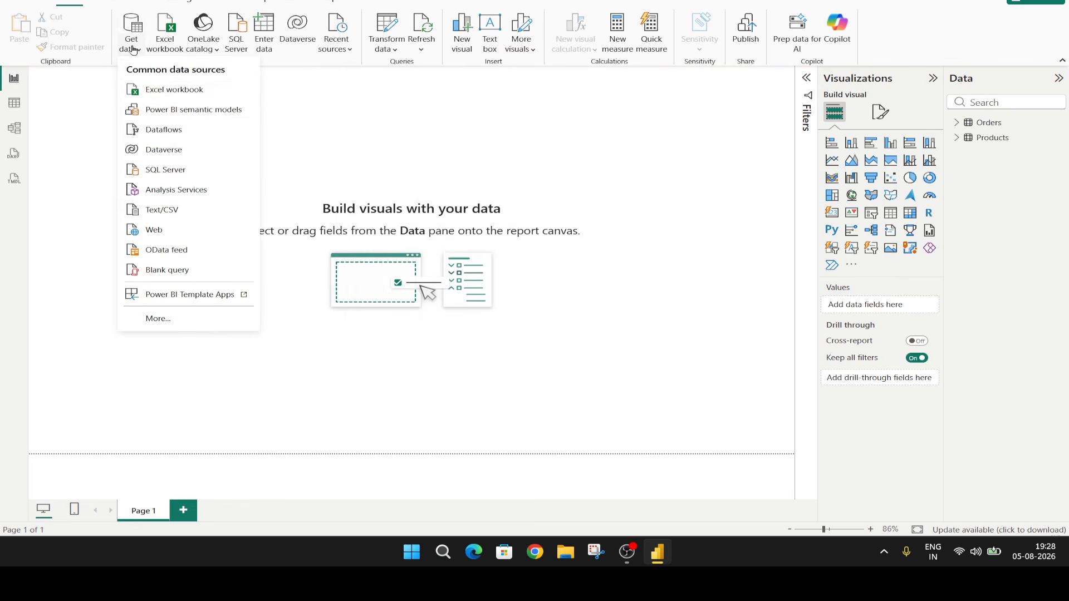
left_click(162, 210)
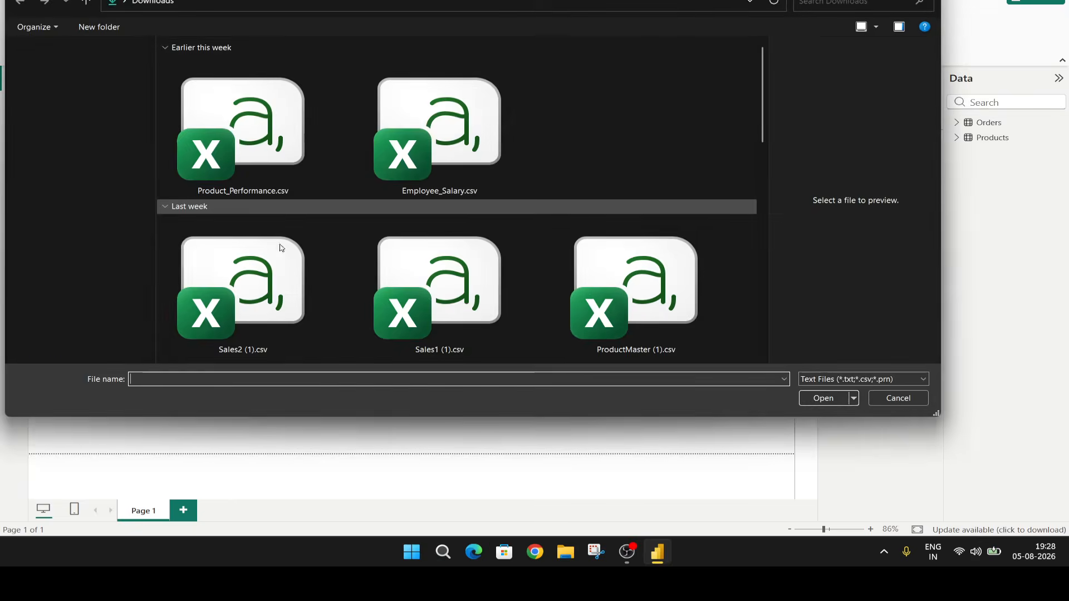
scroll(755, 125, "down", 5)
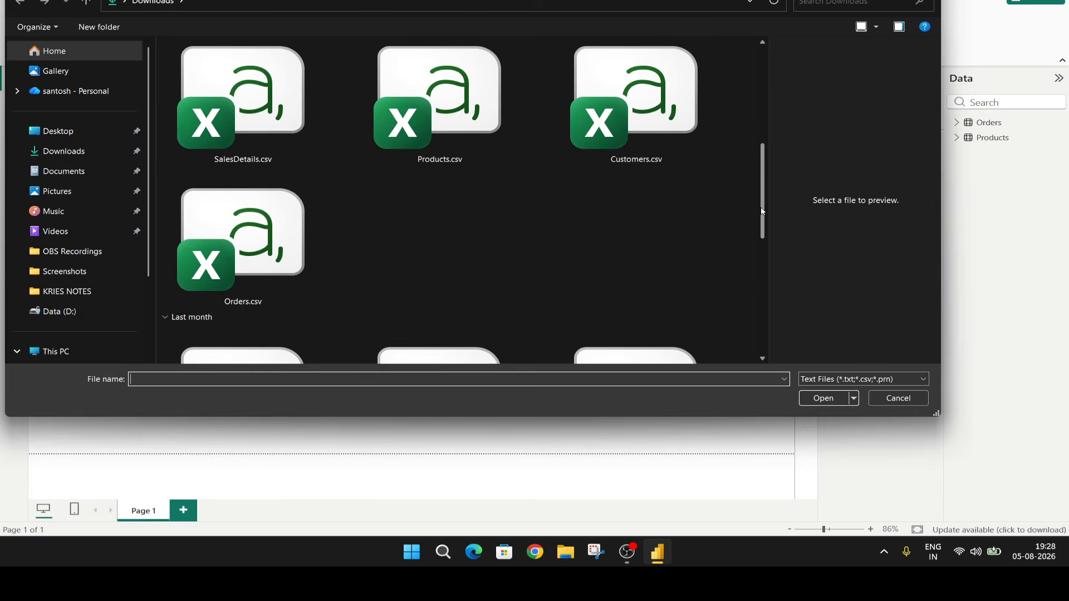
left_click(644, 119)
left_click(818, 399)
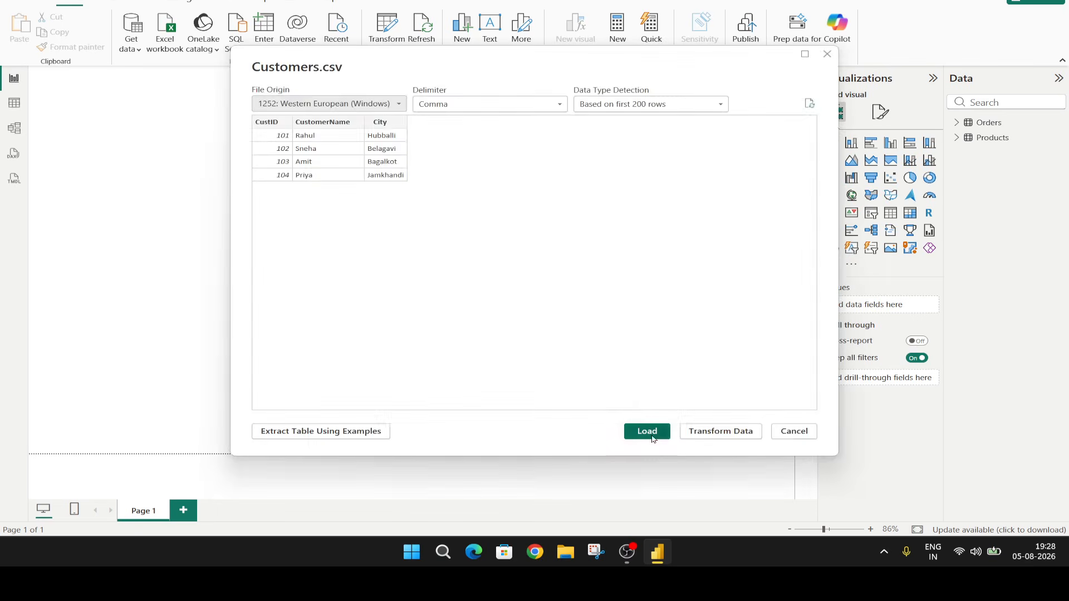
left_click(647, 432)
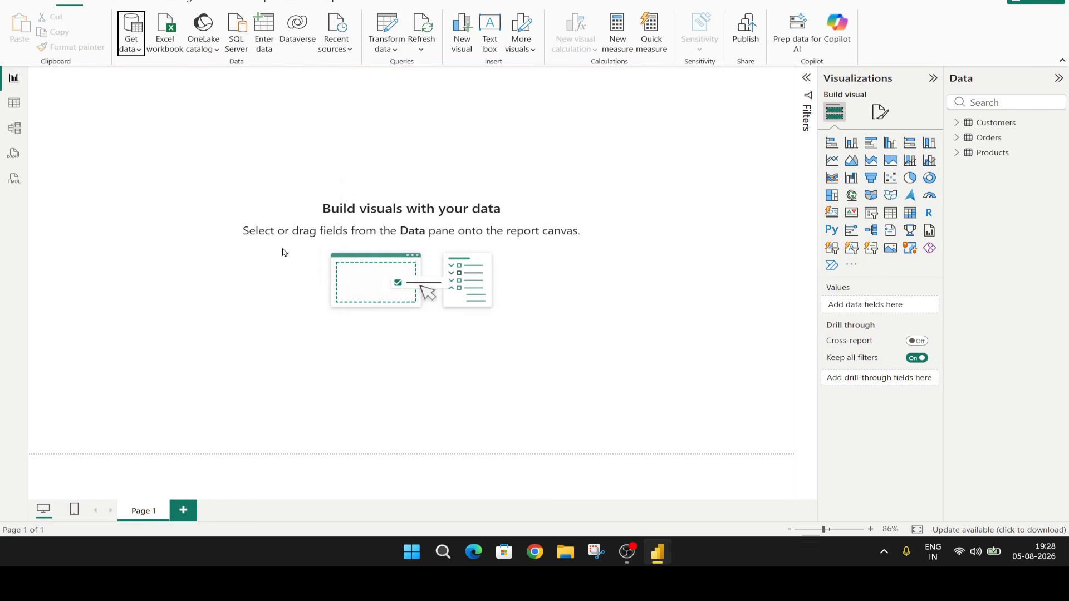
Show the loaded data in table view, list the columns of Customers, Orders and Products, and magnify the screen to examine them.
left_click(15, 106)
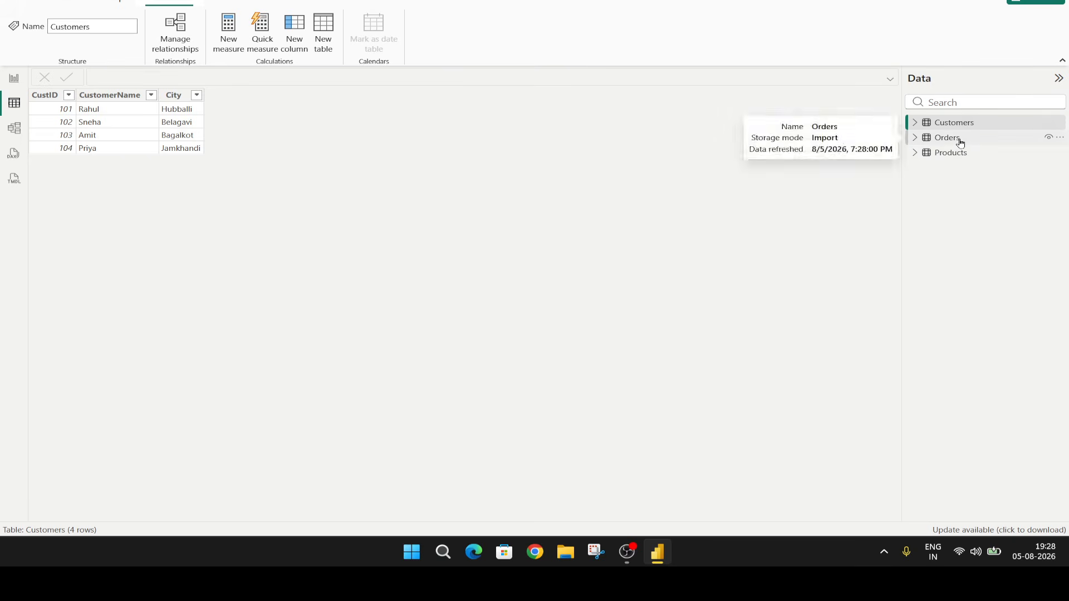
left_click(914, 123)
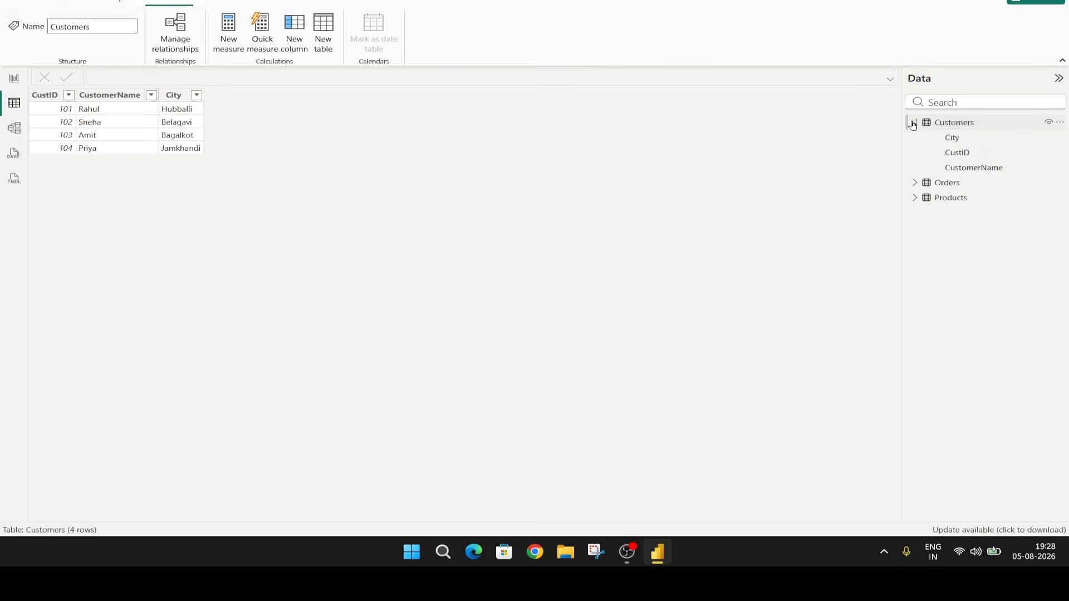
left_click(915, 183)
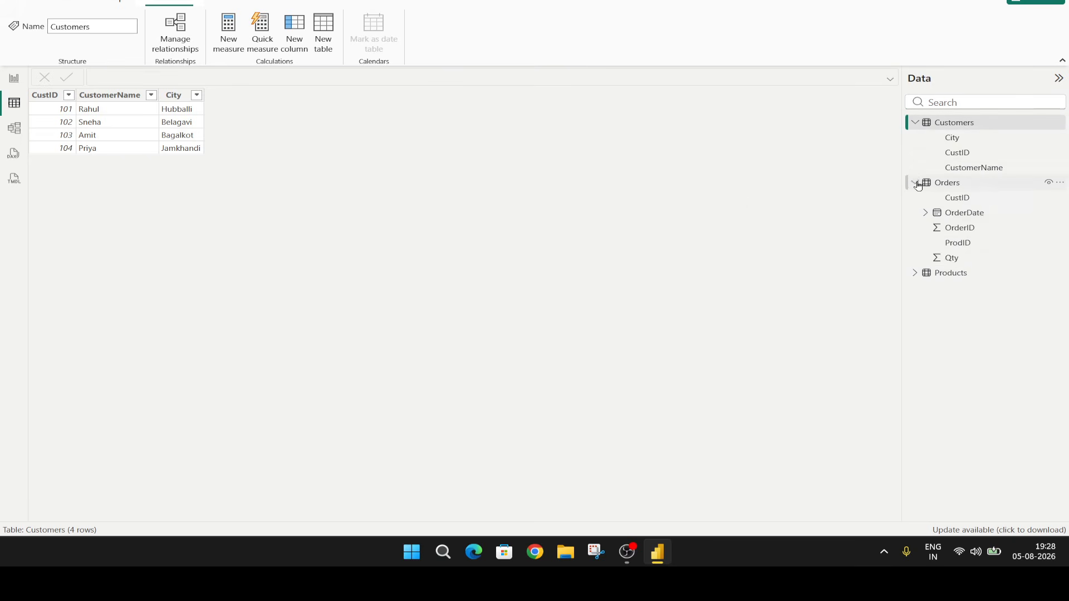
left_click(914, 273)
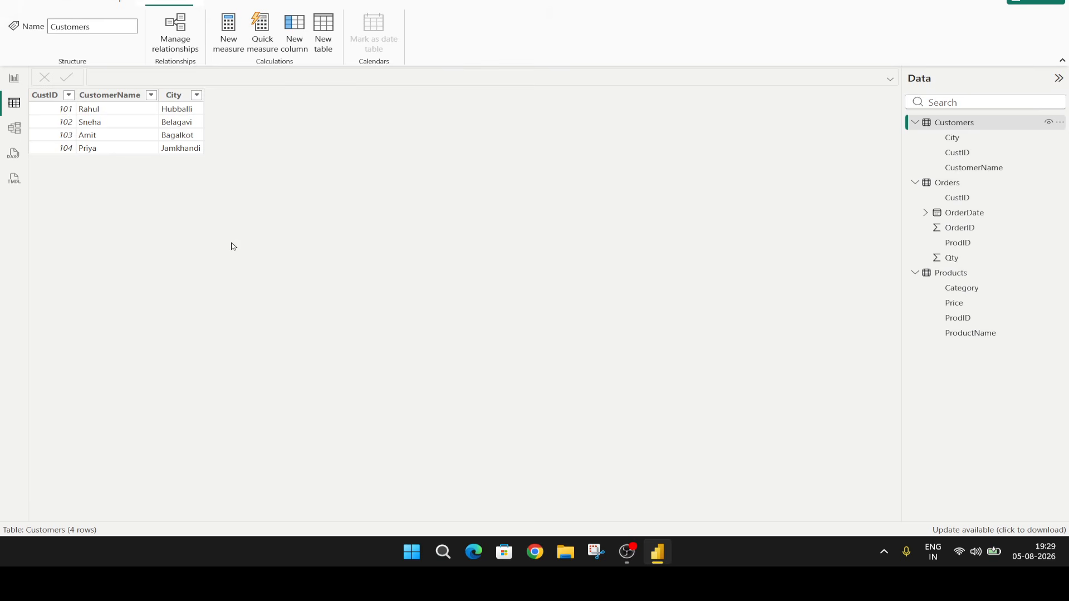
key("super+plus")
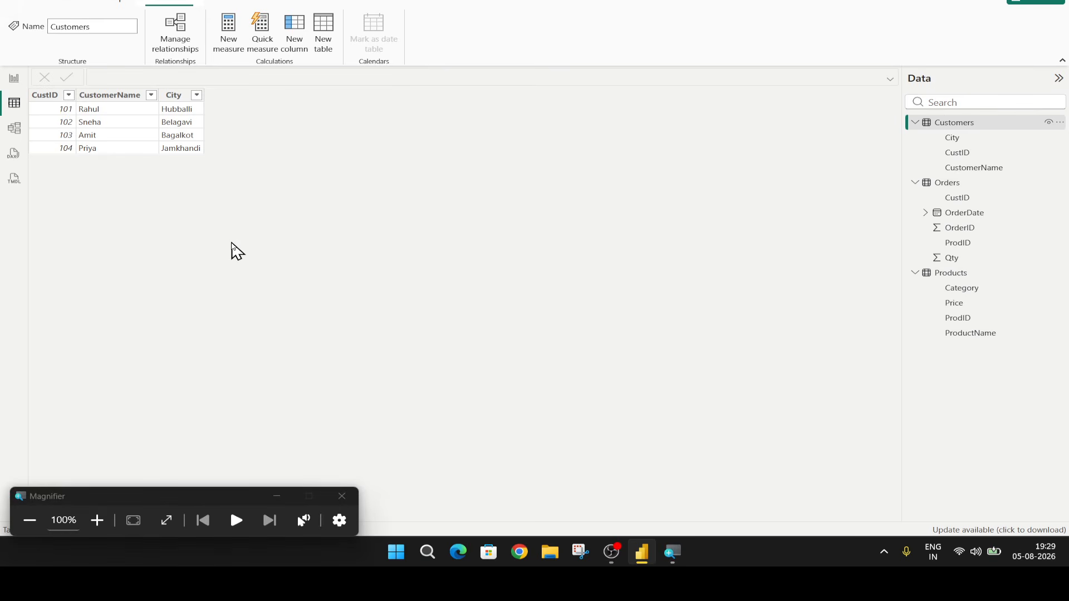
key("super+plus")
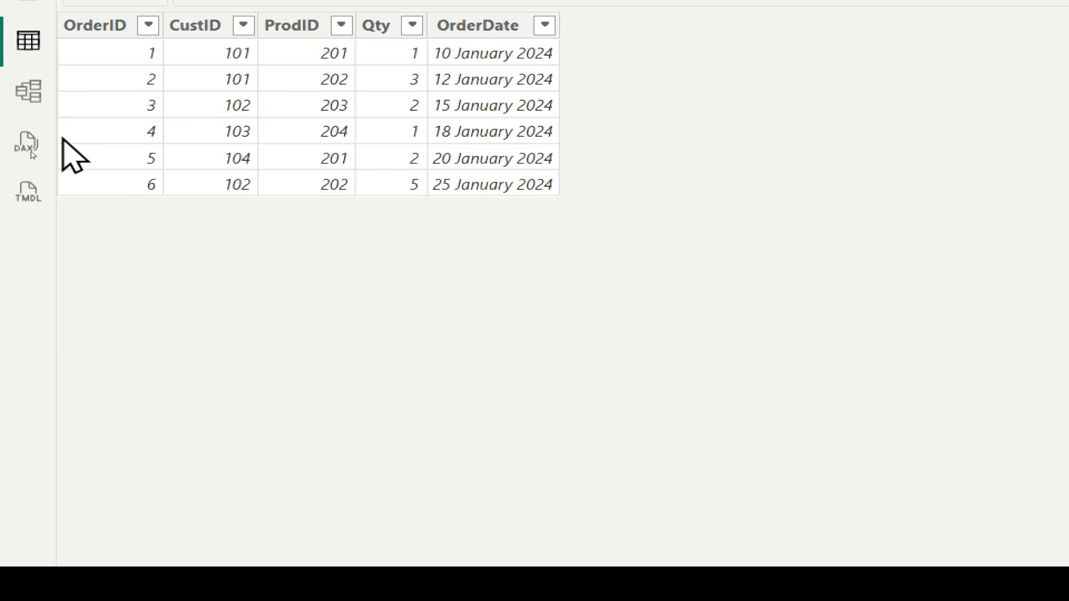
Arrange the table cards in the model diagram in one row, with Orders between Products and Customers.
left_click(31, 95)
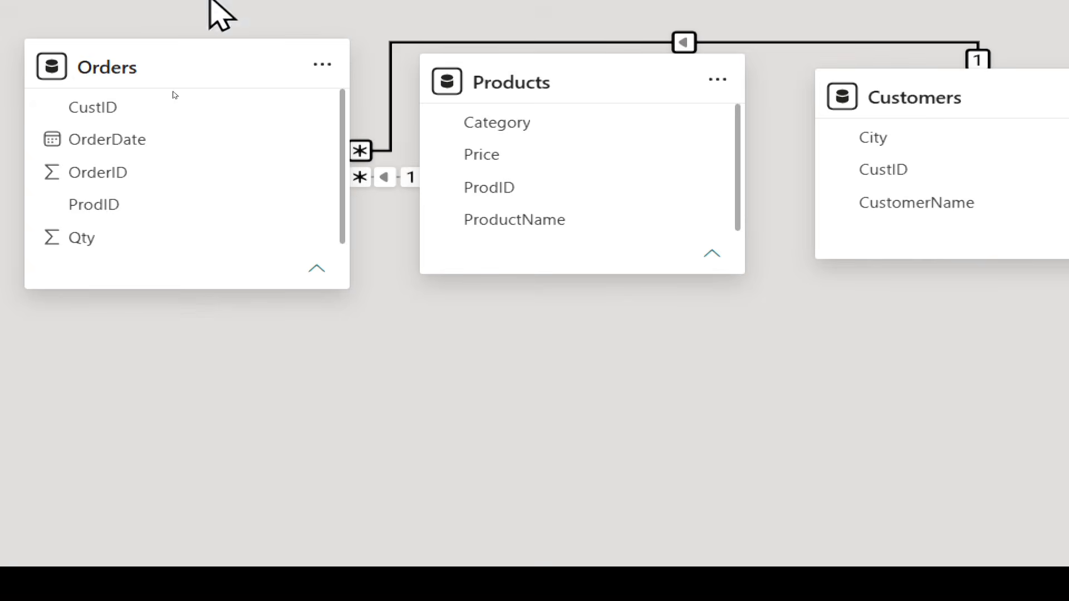
mouse_move(192, 76)
left_click_drag(192, 77, 588, 247)
left_click_drag(575, 80, 229, 165)
left_click_drag(640, 250, 597, 85)
left_click(143, 151)
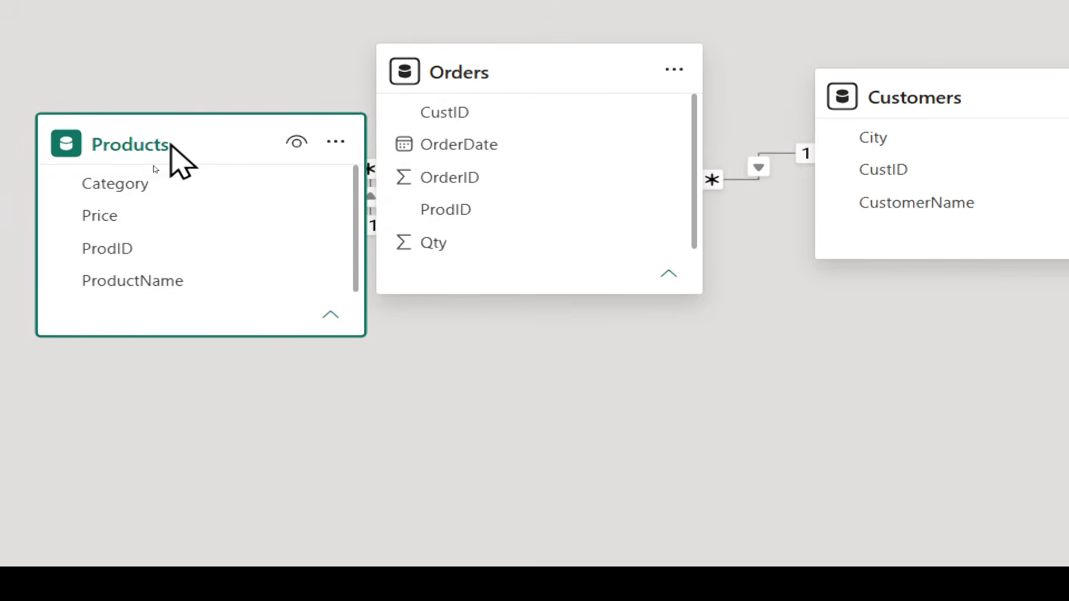
left_click_drag(201, 153, 159, 92)
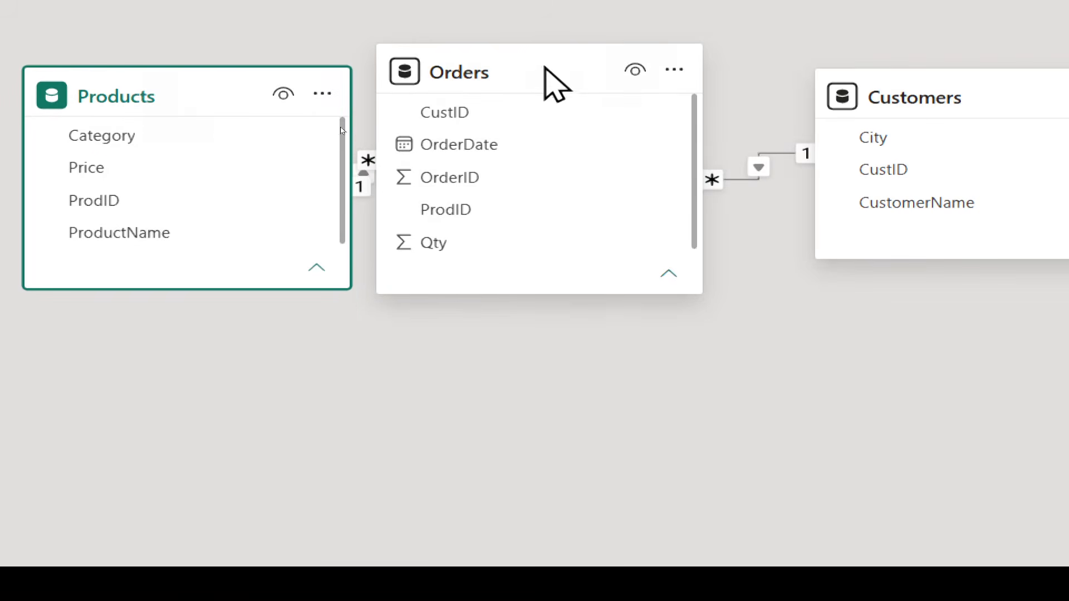
left_click_drag(547, 69, 591, 75)
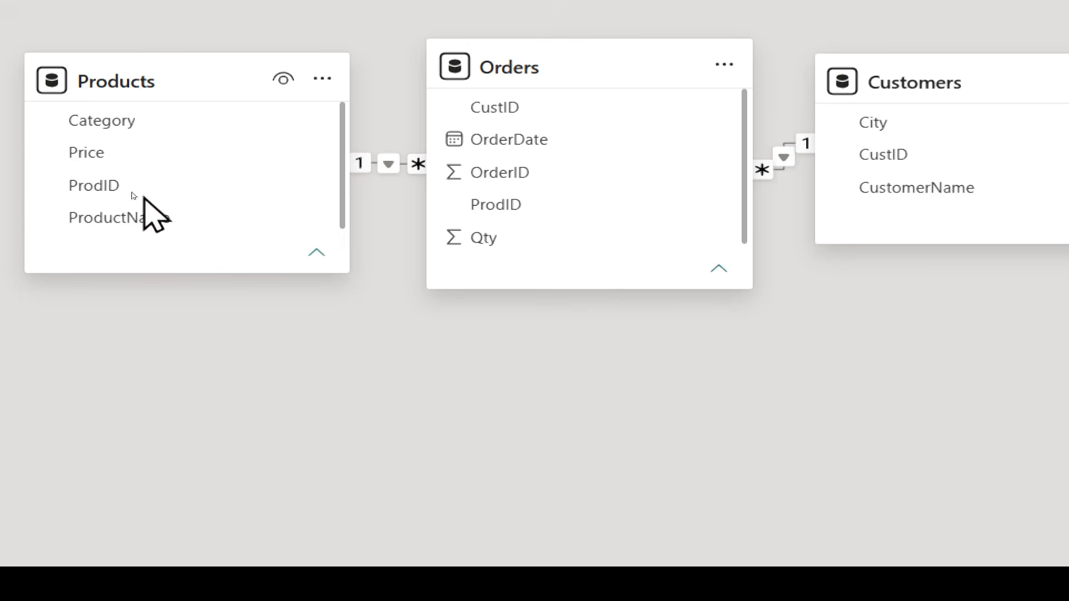
mouse_move(543, 83)
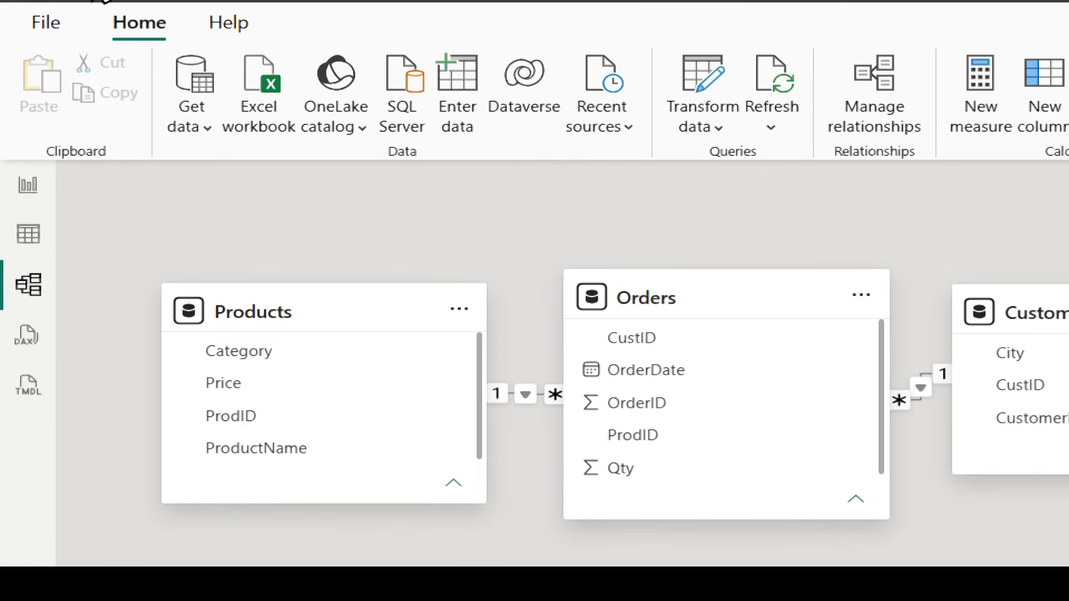
Examine the relationship import and autodetection options in the current file's data load settings, leaving them as they are.
left_click(37, 23)
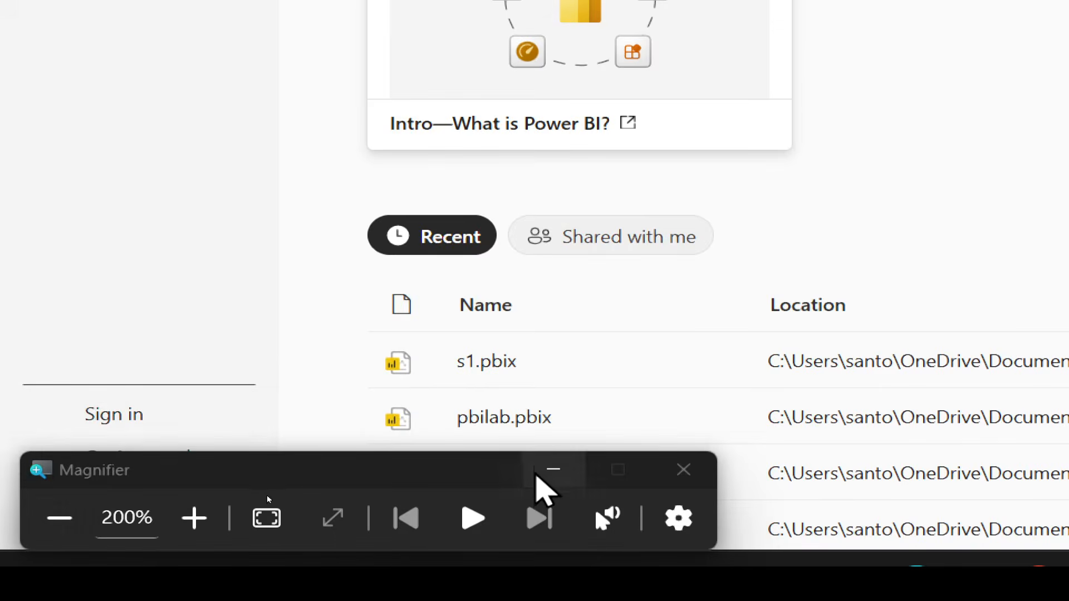
left_click(536, 472)
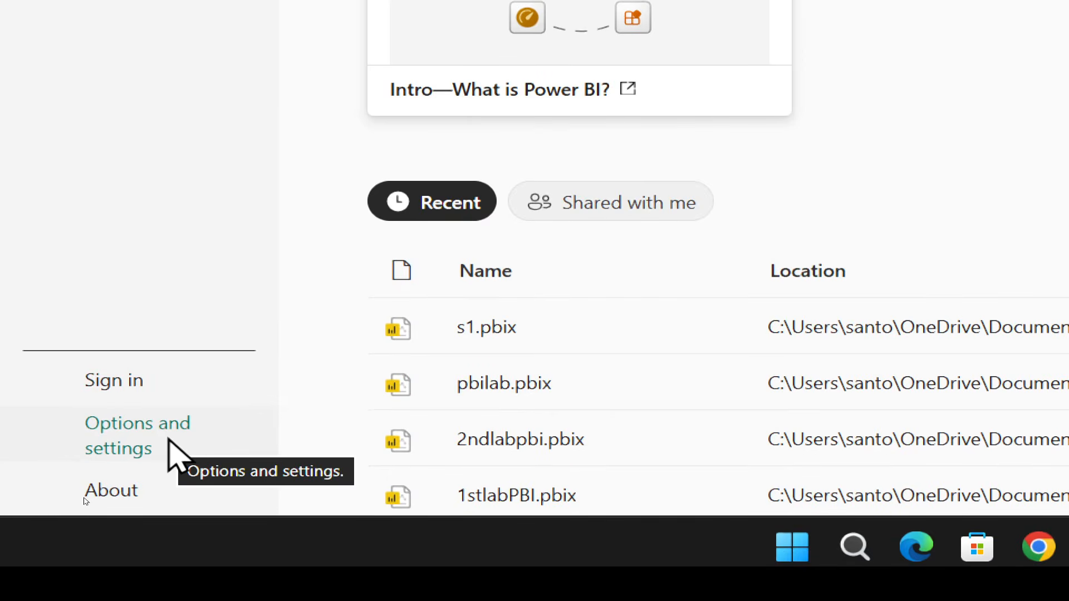
left_click(169, 440)
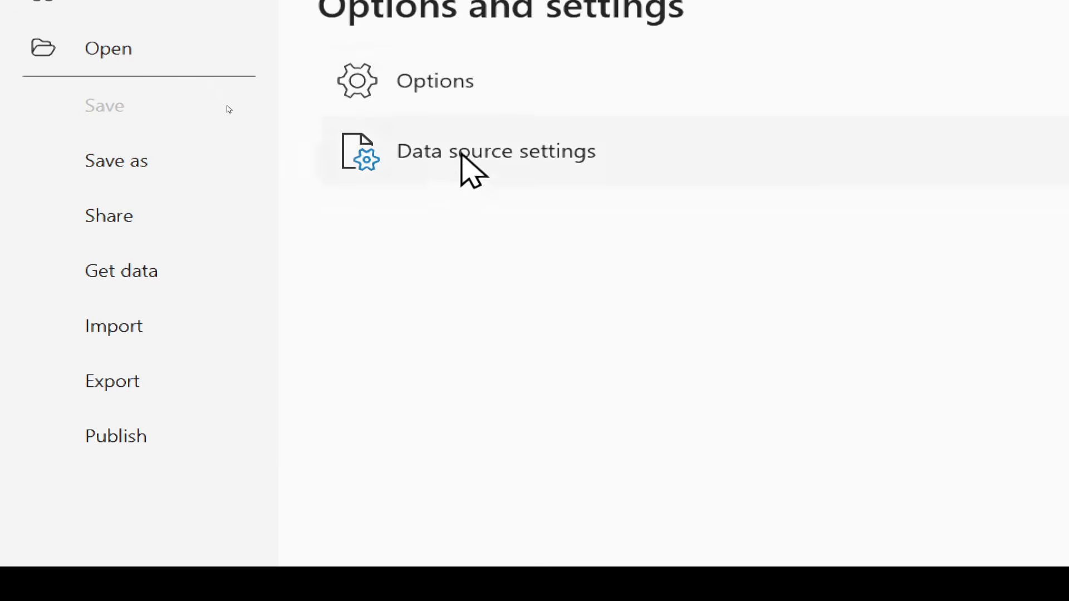
left_click(425, 90)
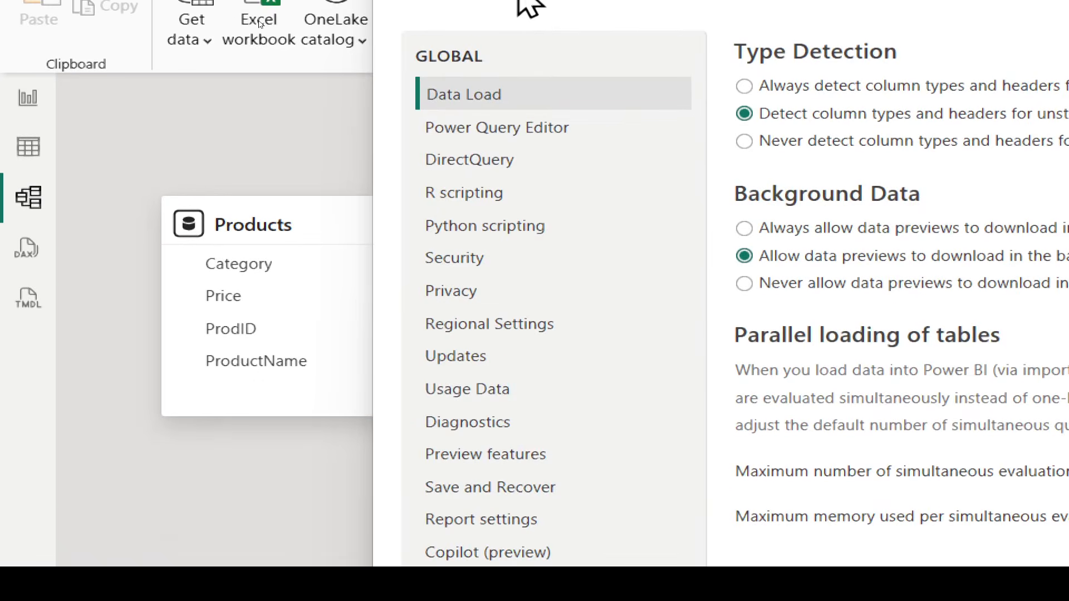
left_click_drag(530, 5, 329, 10)
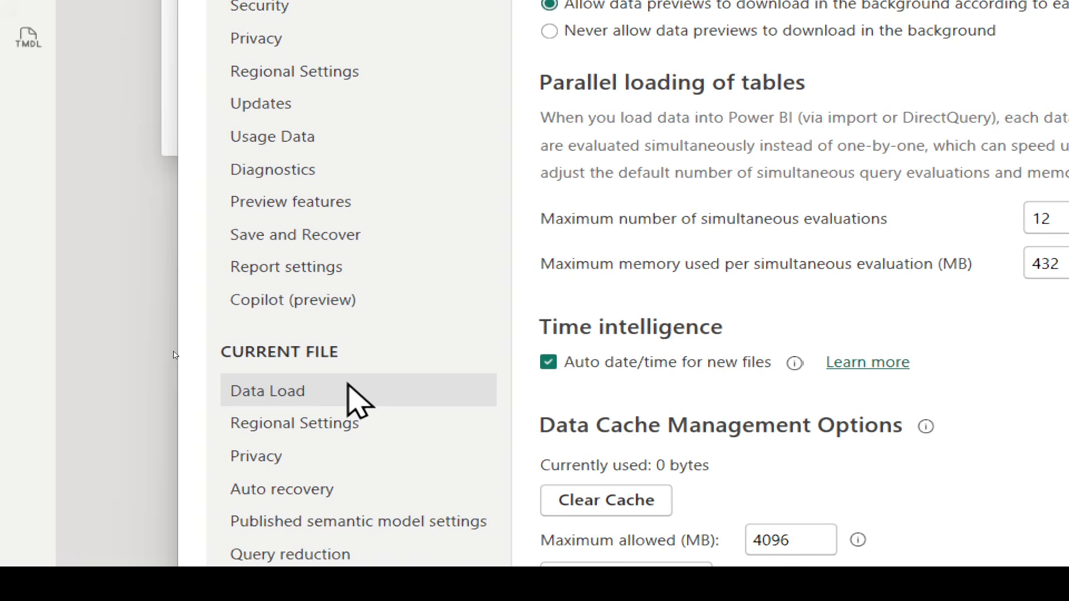
left_click(356, 401)
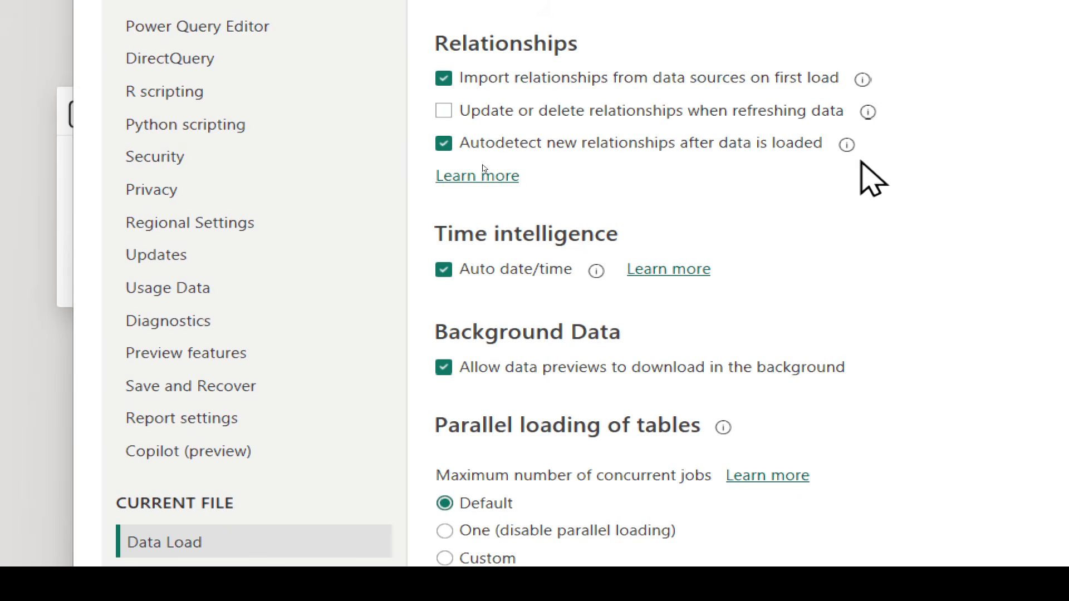
mouse_move(848, 147)
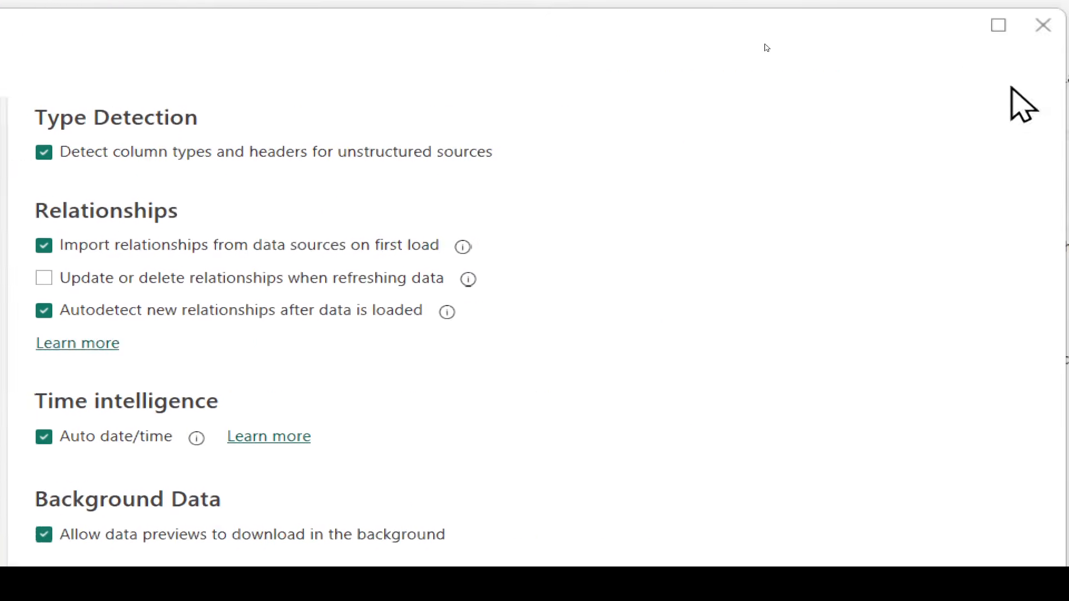
left_click(860, 25)
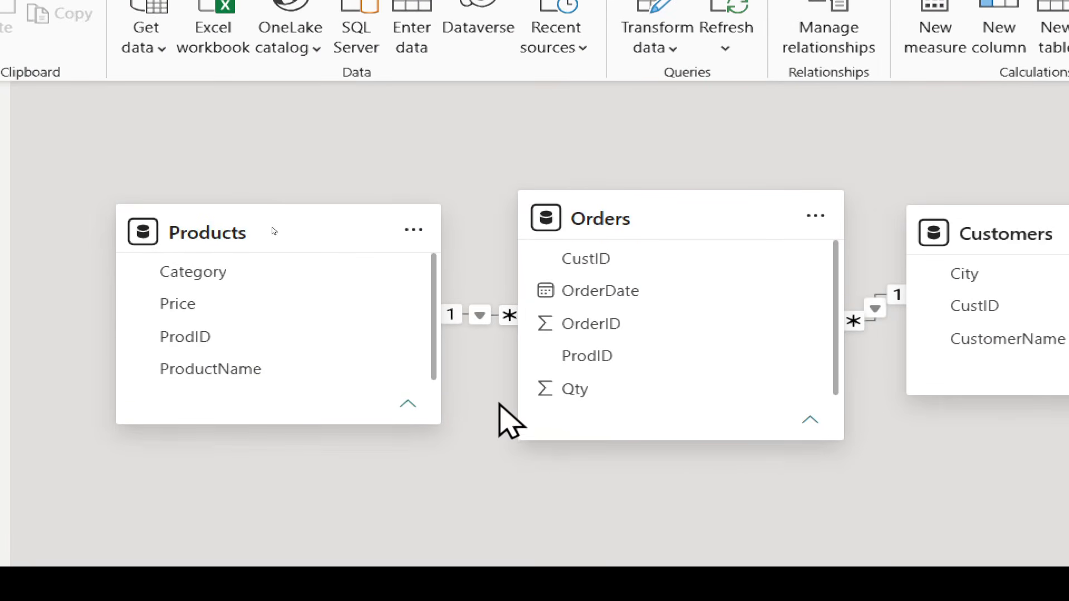
Delete the relationships between Products and Orders and between Orders and Customers in the model diagram, confirming each removal.
left_click(467, 319)
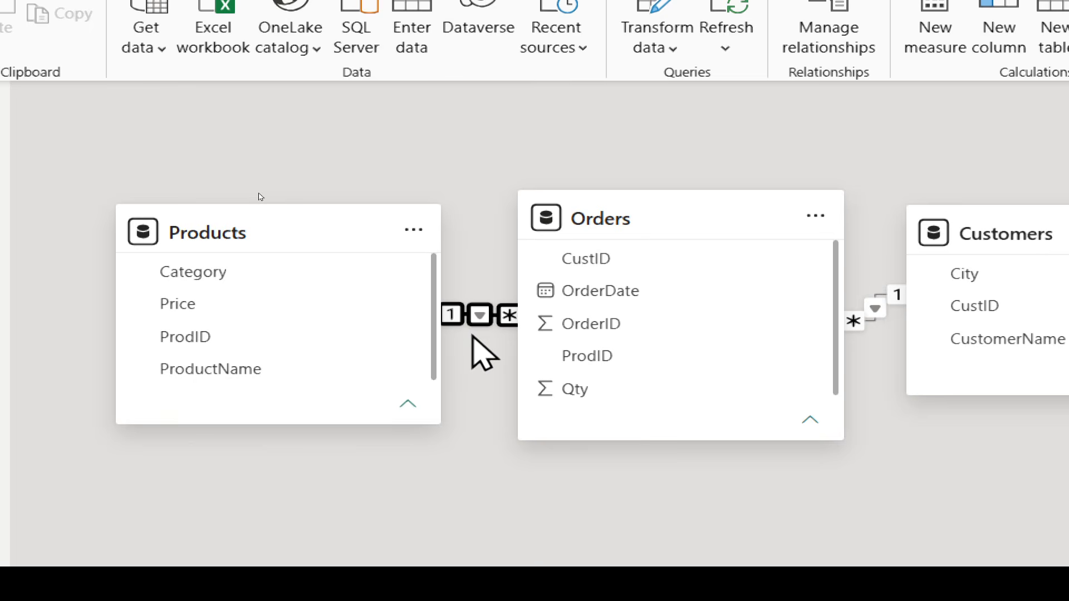
key("Delete")
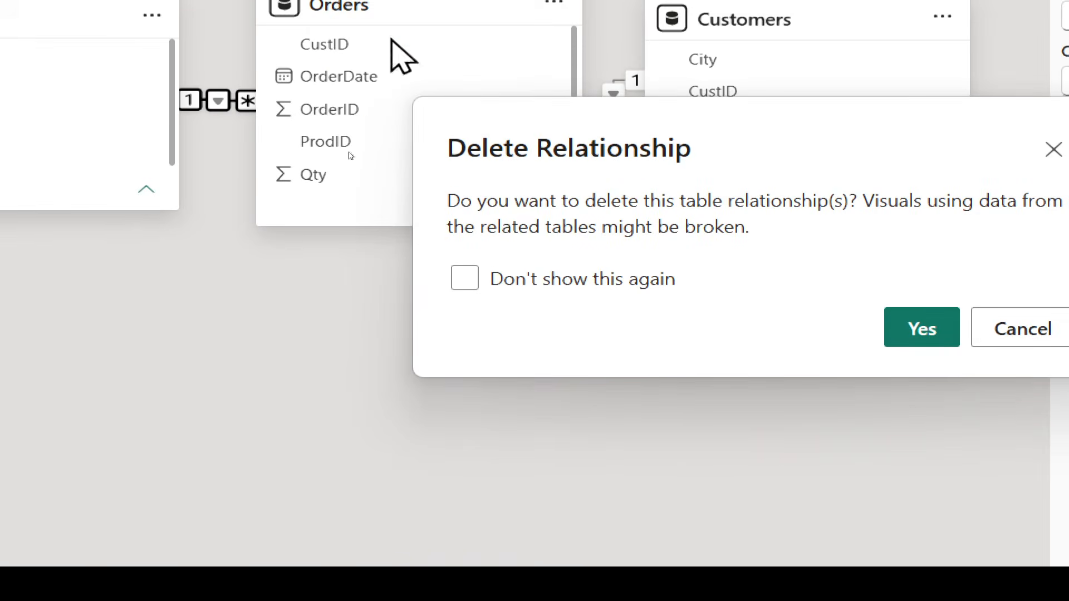
left_click(922, 329)
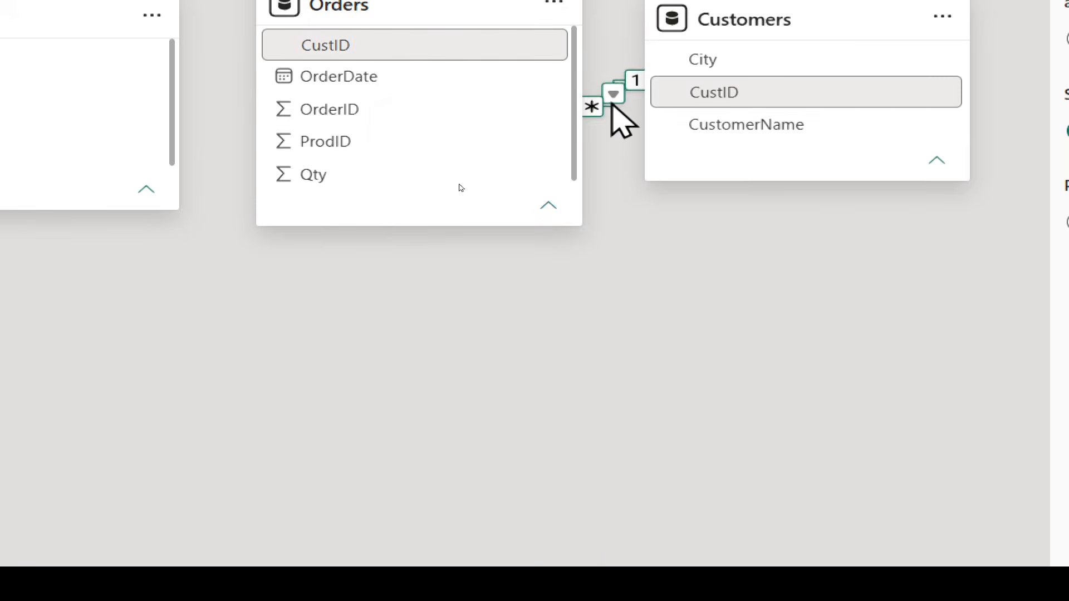
left_click(612, 104)
key("Delete")
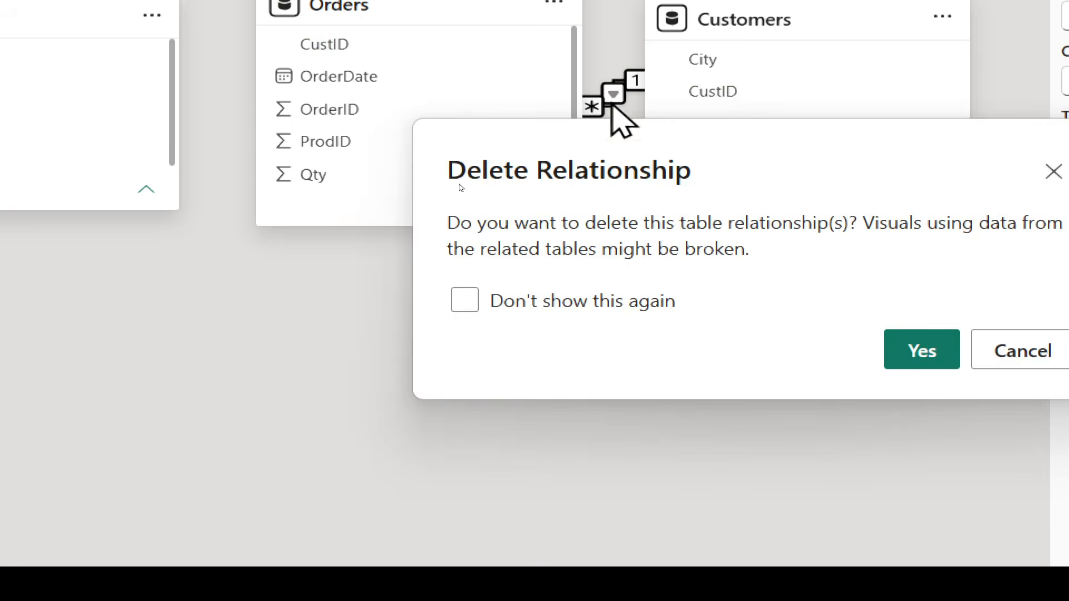
left_click(912, 352)
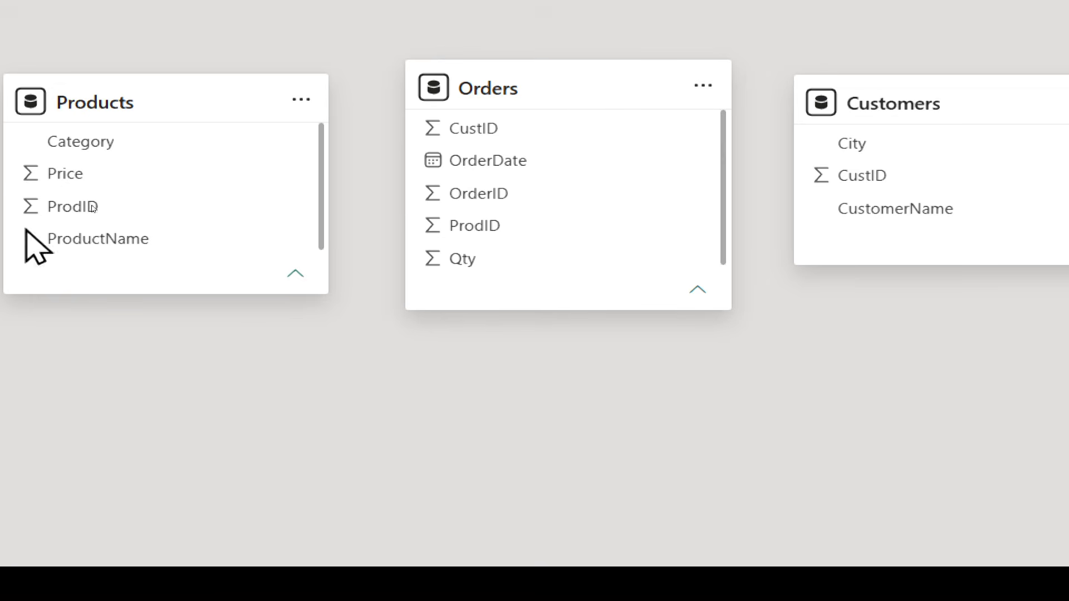
Create an active one-to-many relationship from ProdID in Products to ProdID in Orders with single cross-filter direction.
mouse_move(144, 101)
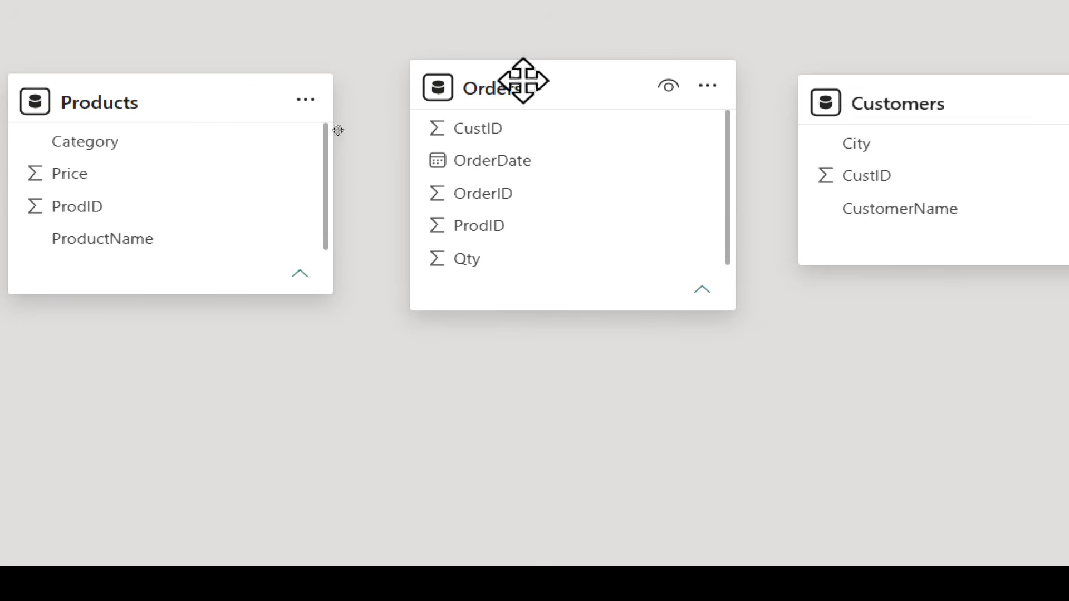
mouse_move(526, 96)
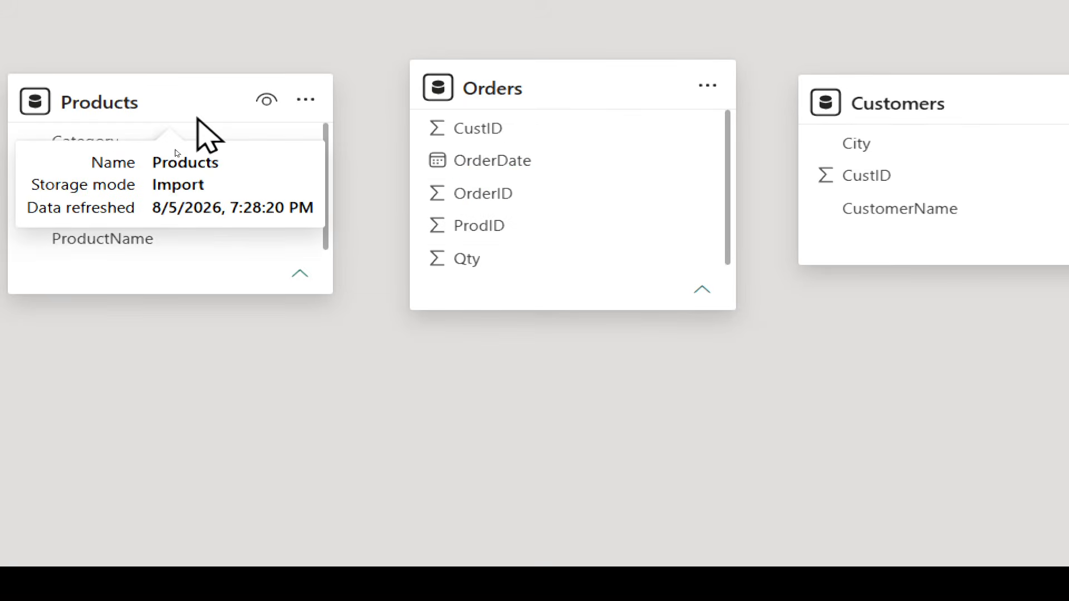
mouse_move(559, 82)
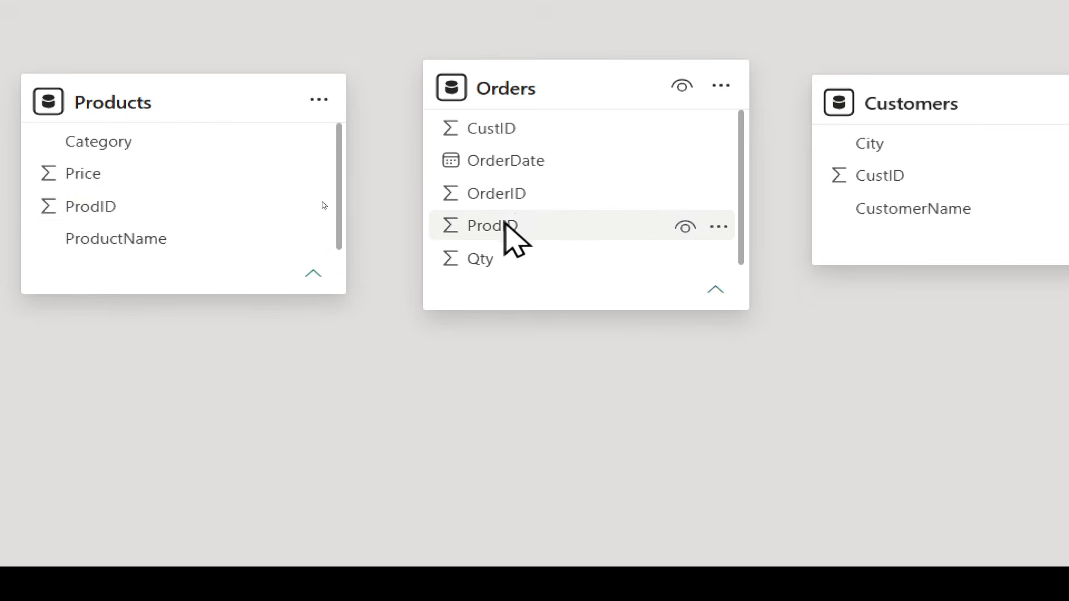
left_click_drag(135, 212, 544, 243)
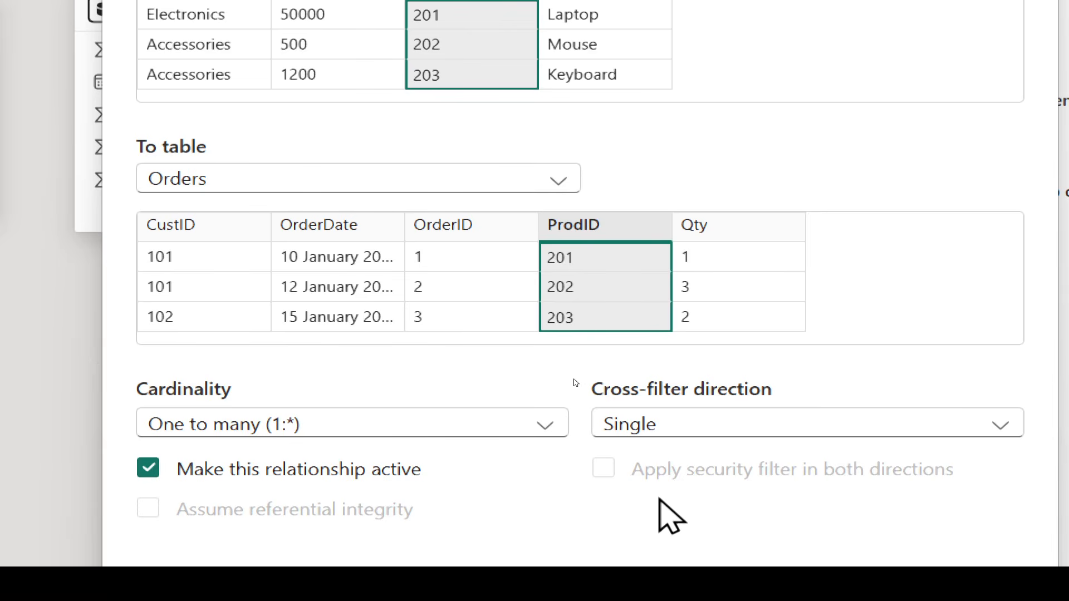
scroll(591, 14, "up", 2)
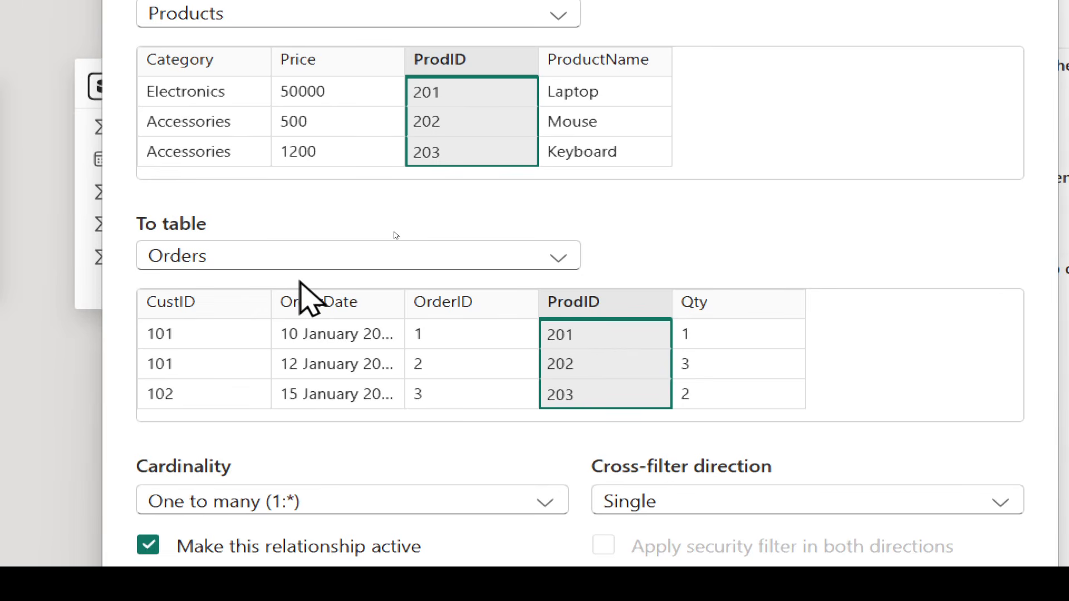
left_click(706, 501)
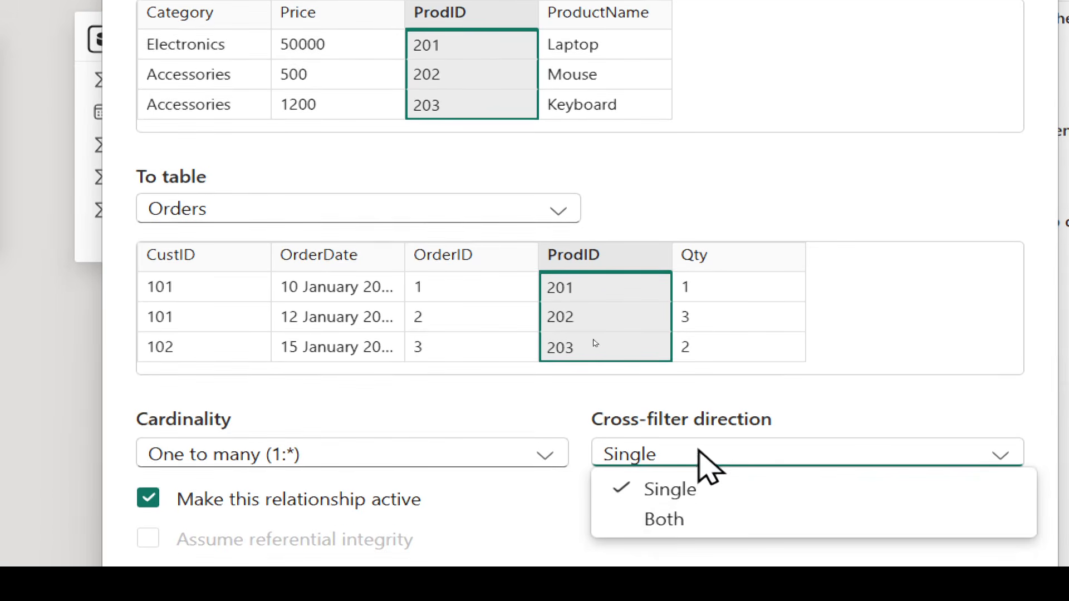
left_click(700, 452)
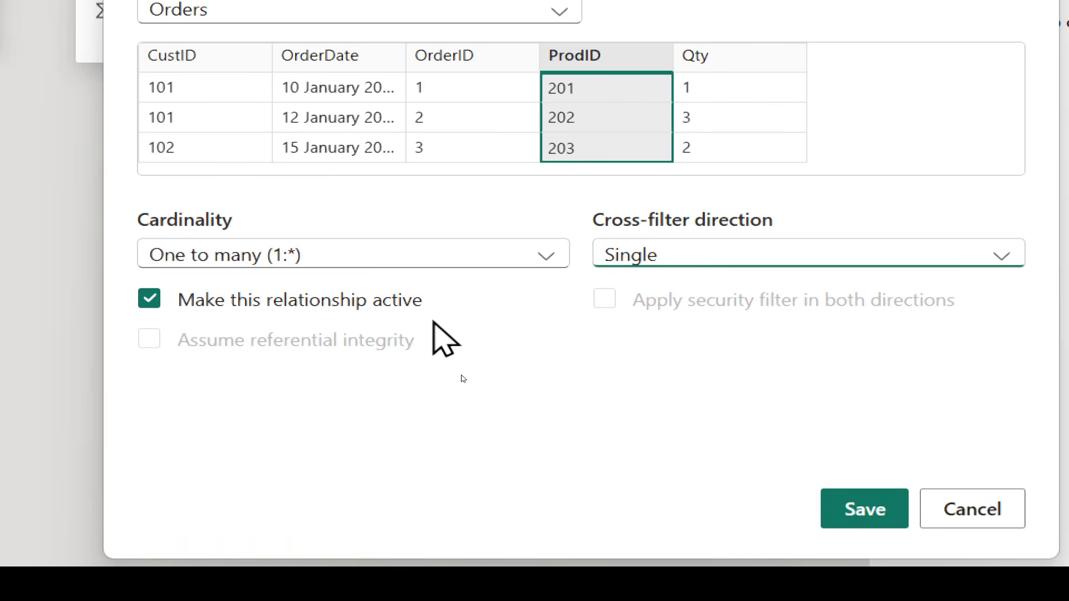
left_click(877, 526)
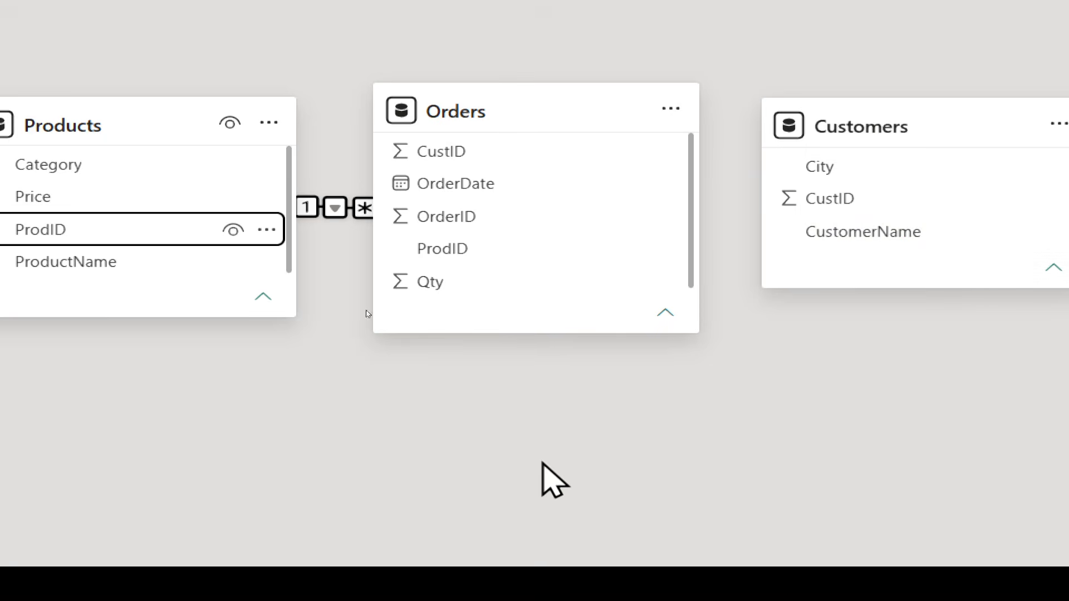
Create an active one-to-many relationship from CustID in Customers to CustID in Orders with single cross-filter direction.
left_click(872, 204)
left_click_drag(872, 202, 489, 160)
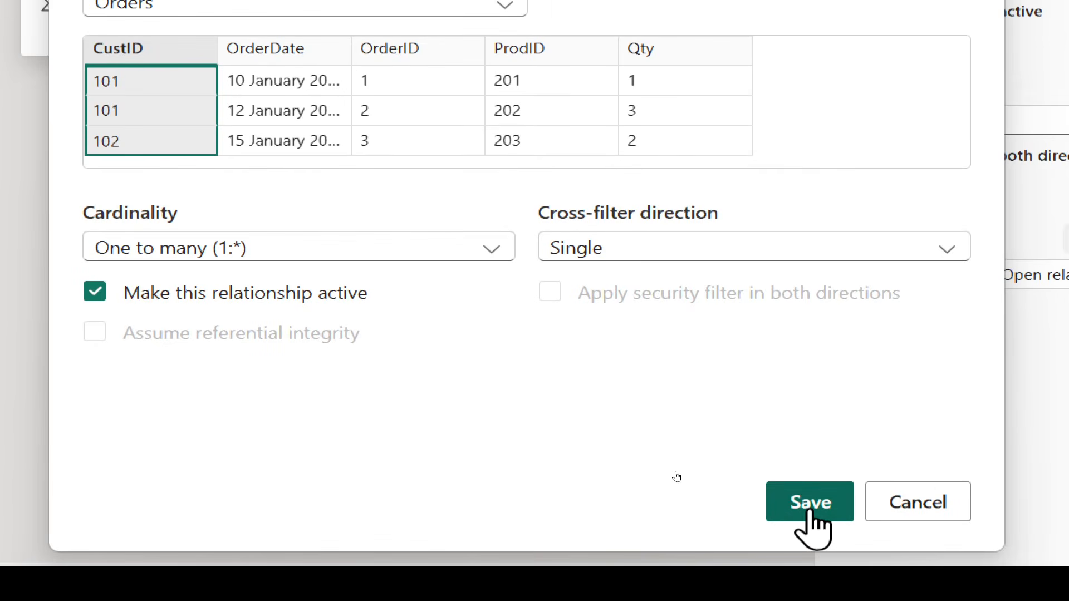
left_click(810, 502)
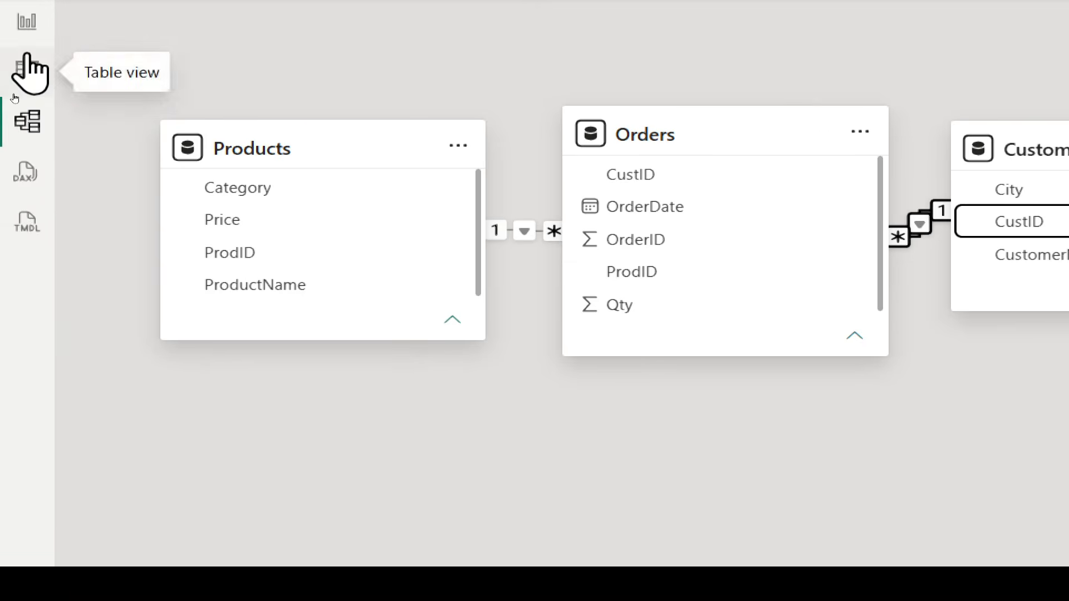
Examine the Customers and Products records in table view, then return to the model diagram.
left_click(27, 72)
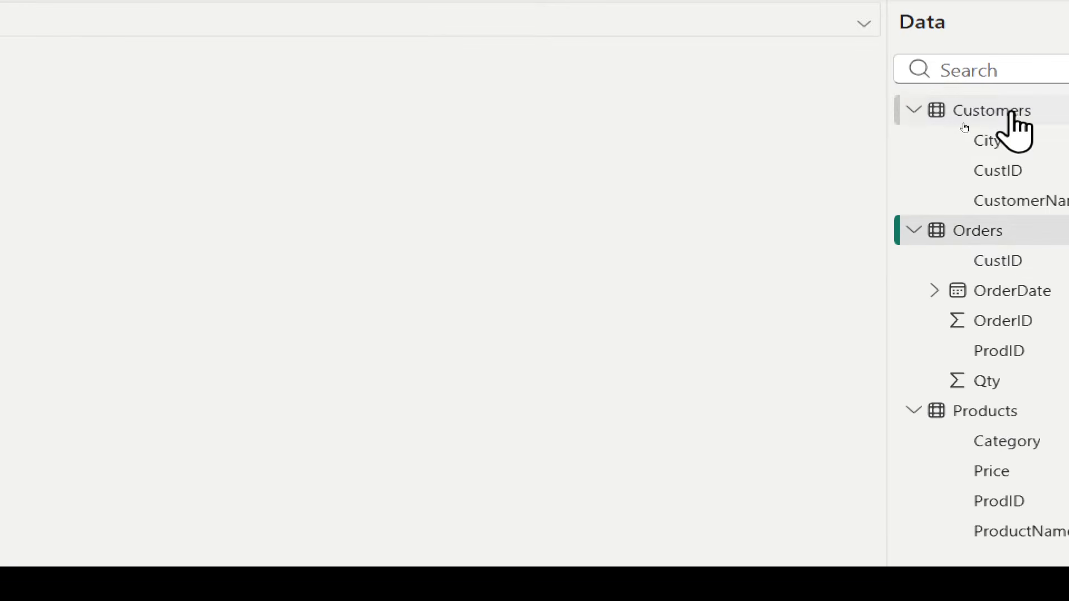
left_click(1012, 113)
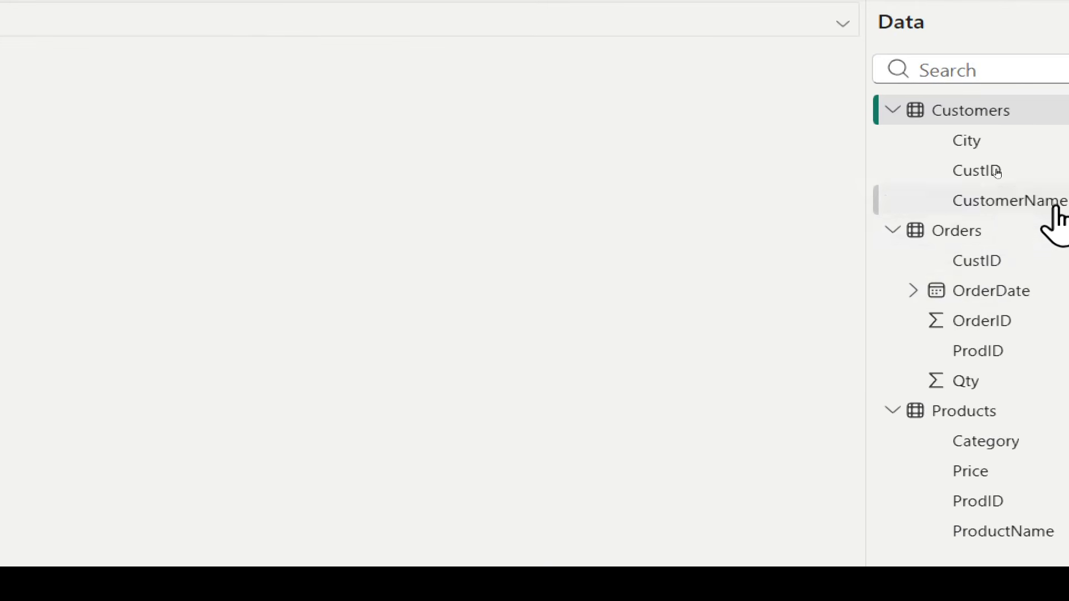
left_click(993, 412)
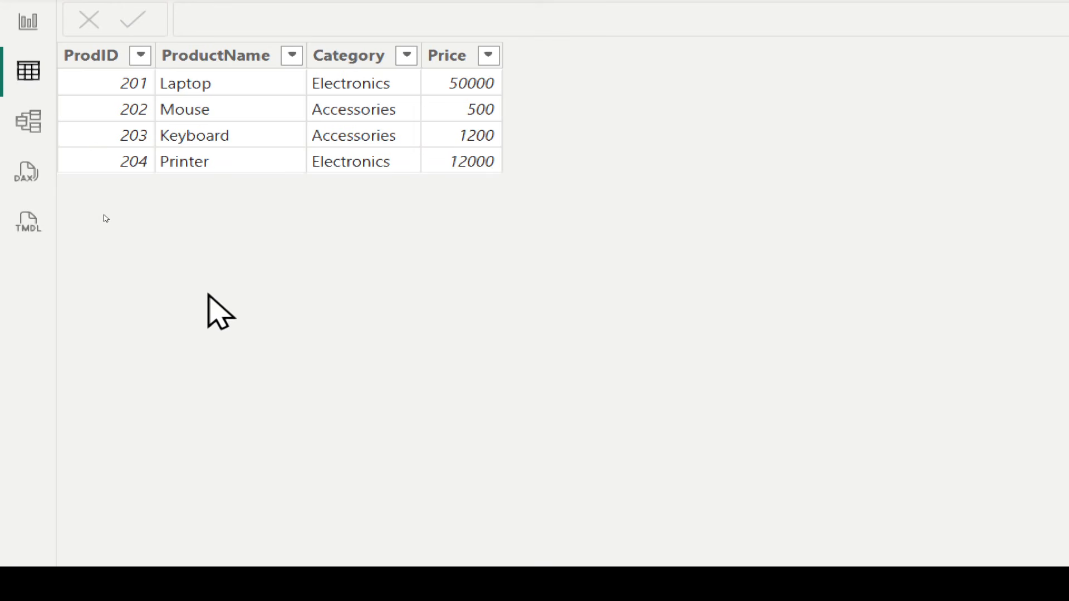
left_click(29, 121)
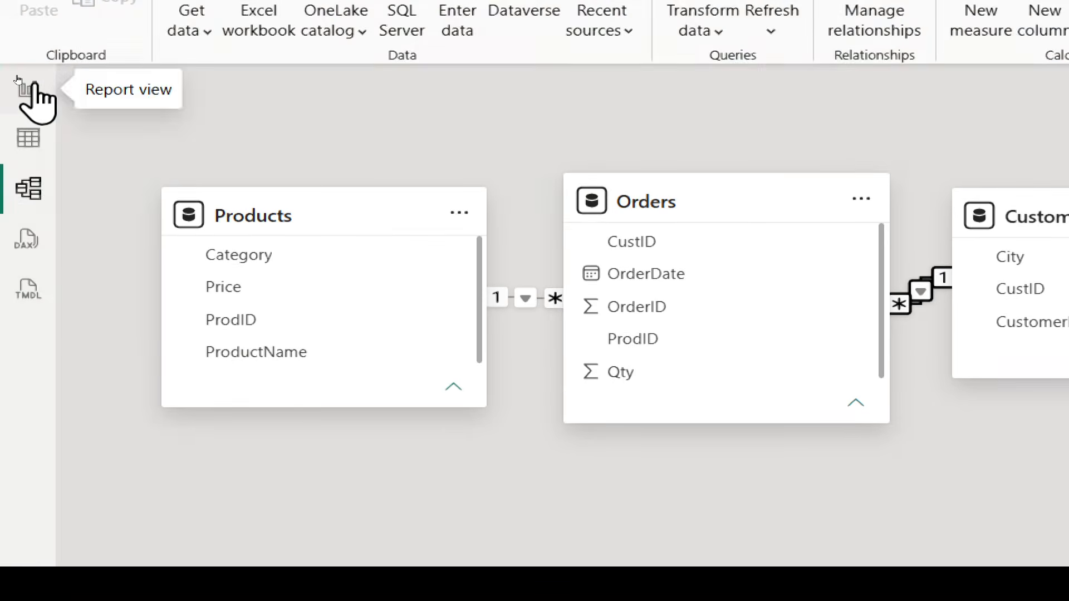
Add an empty table visual to the report page, collapse the filters and enlarge the visual's frame.
left_click(31, 88)
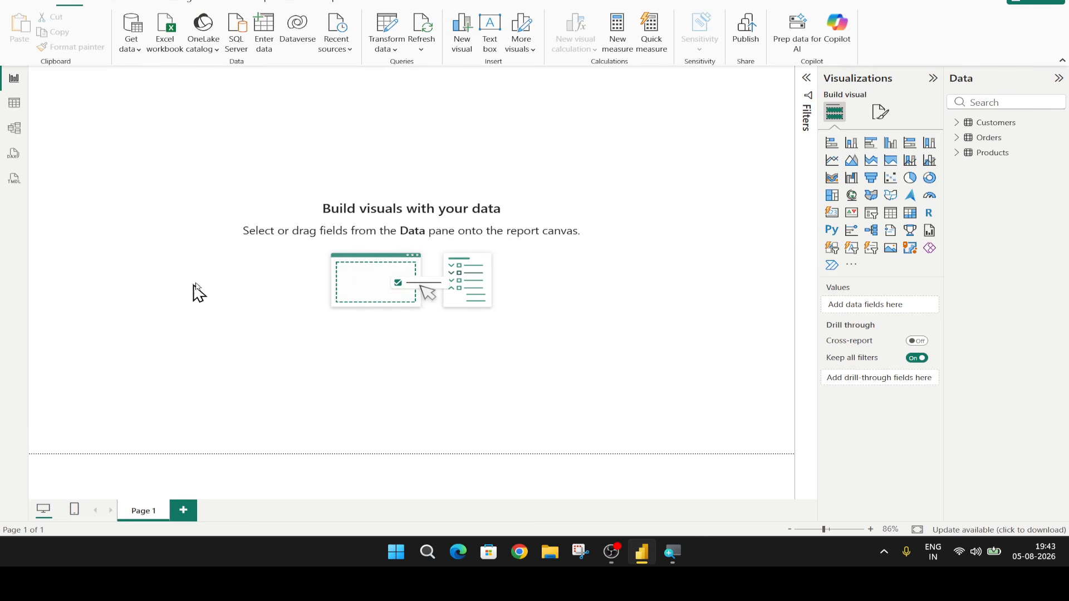
left_click(893, 215)
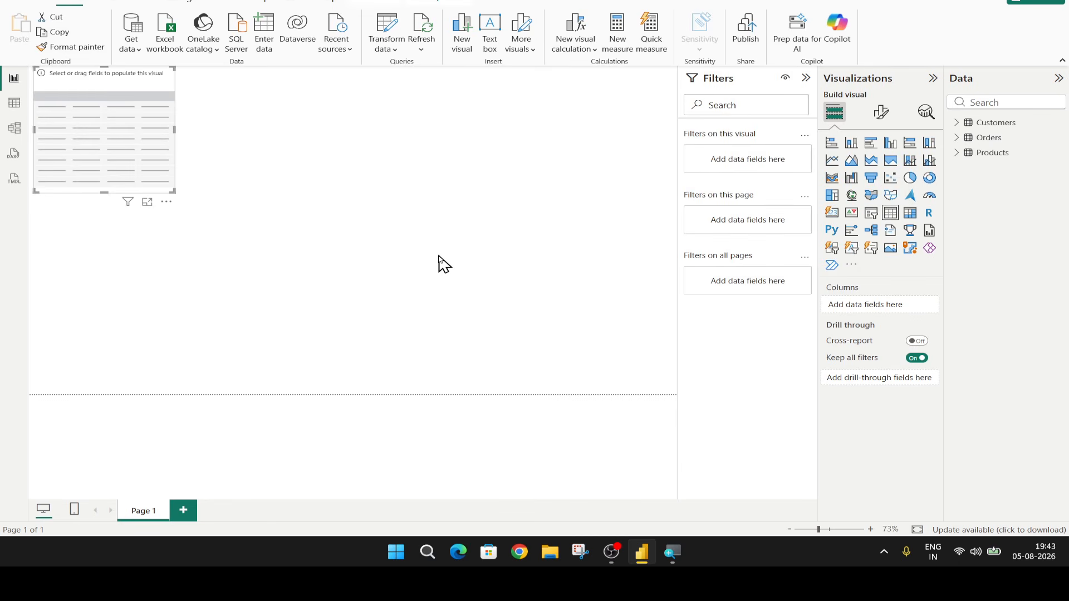
left_click(806, 80)
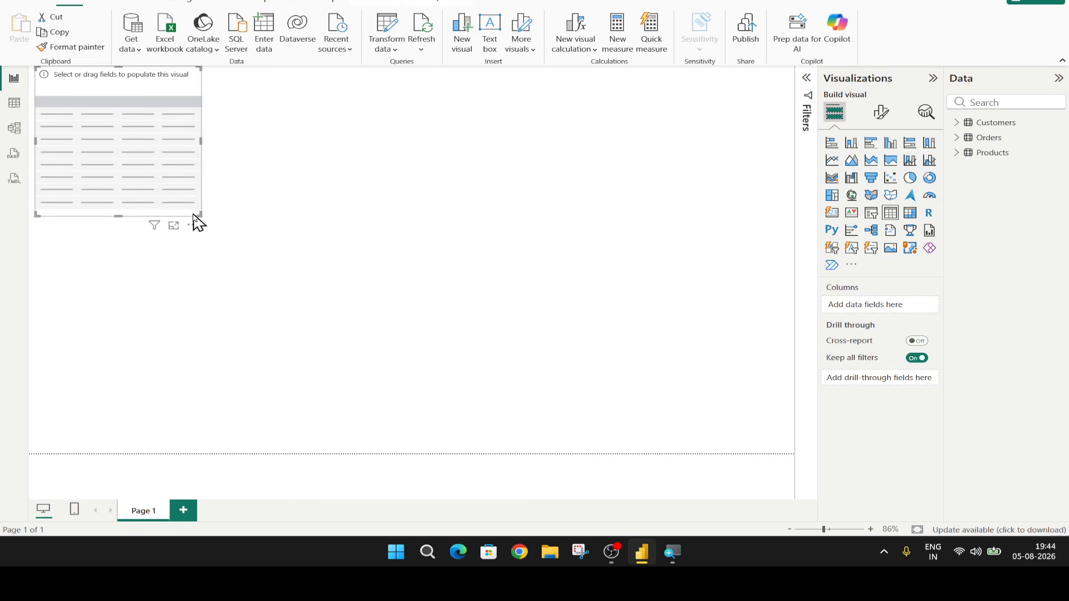
left_click_drag(201, 214, 274, 259)
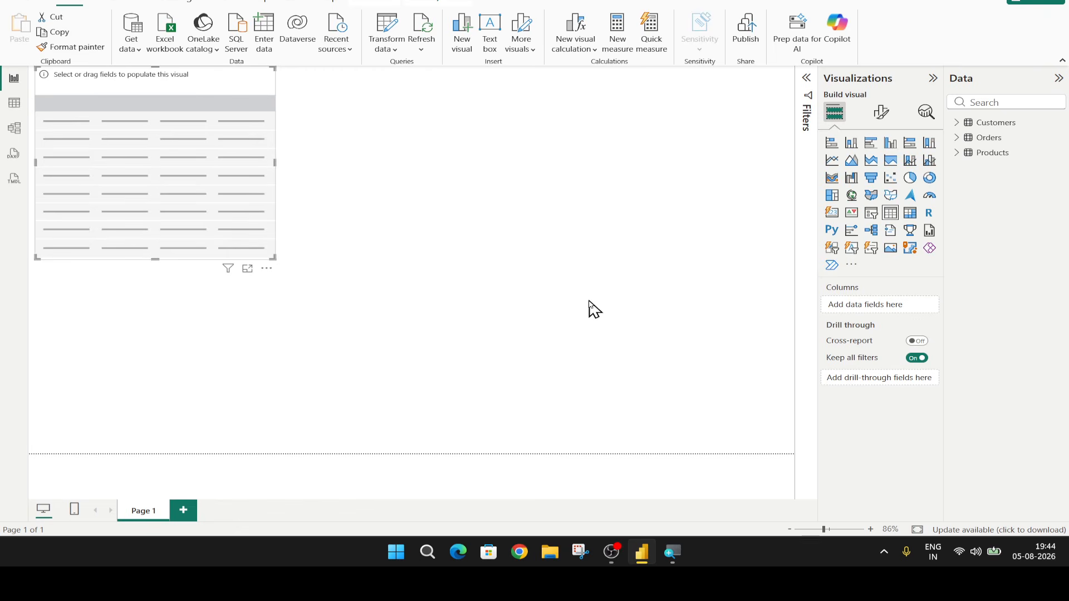
Populate the table visual with CustomerName from Customers, ProductName from Products and Qty from Orders, and shrink its frame to fit the rows.
left_click(968, 122)
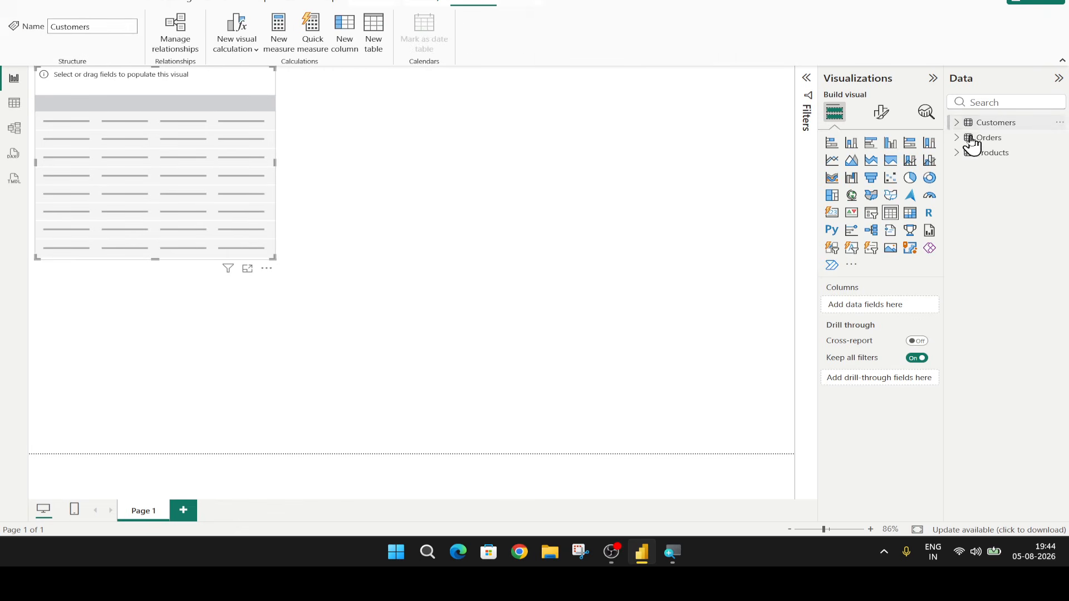
left_click(957, 123)
left_click_drag(1019, 169, 98, 119)
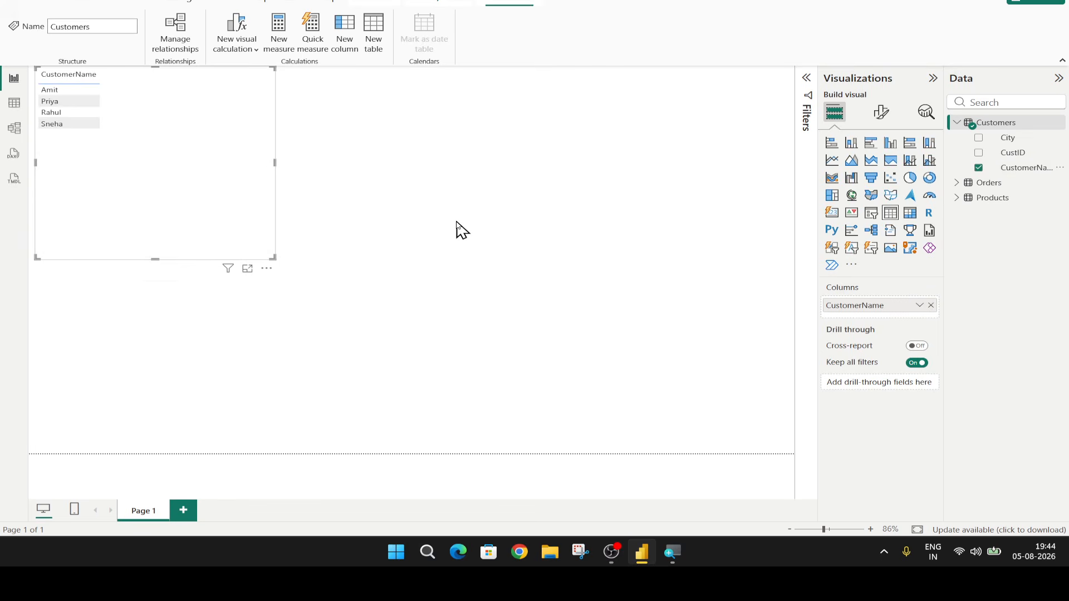
left_click(958, 183)
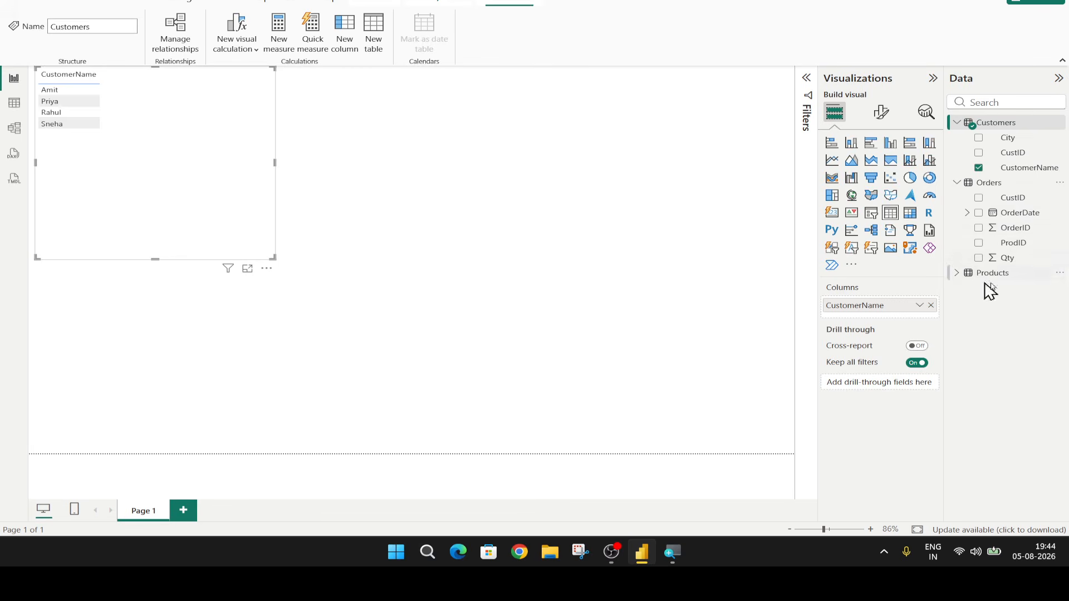
left_click(957, 273)
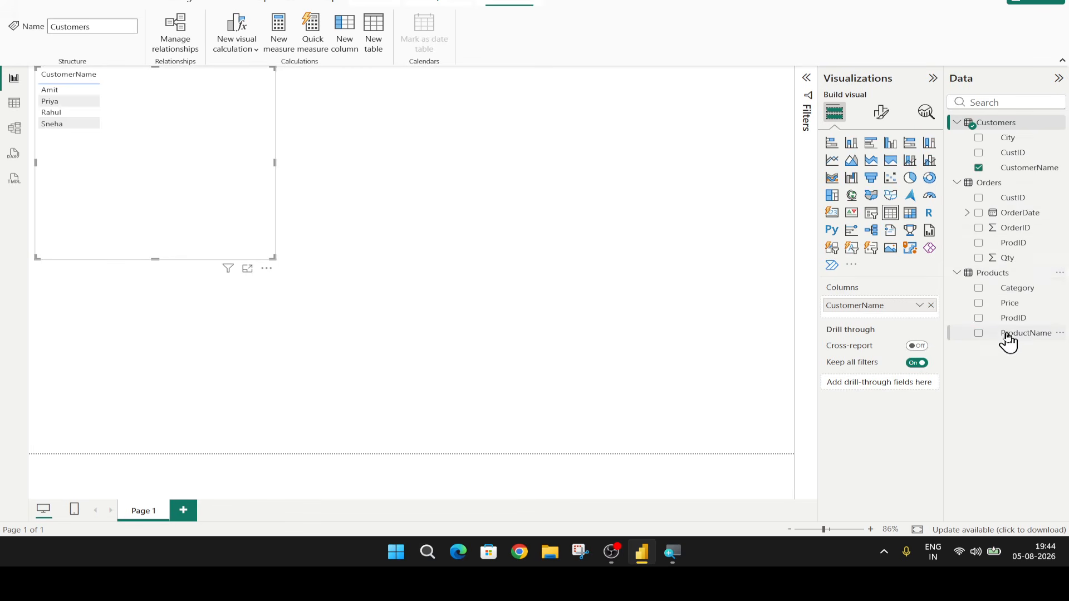
left_click_drag(1005, 334, 164, 82)
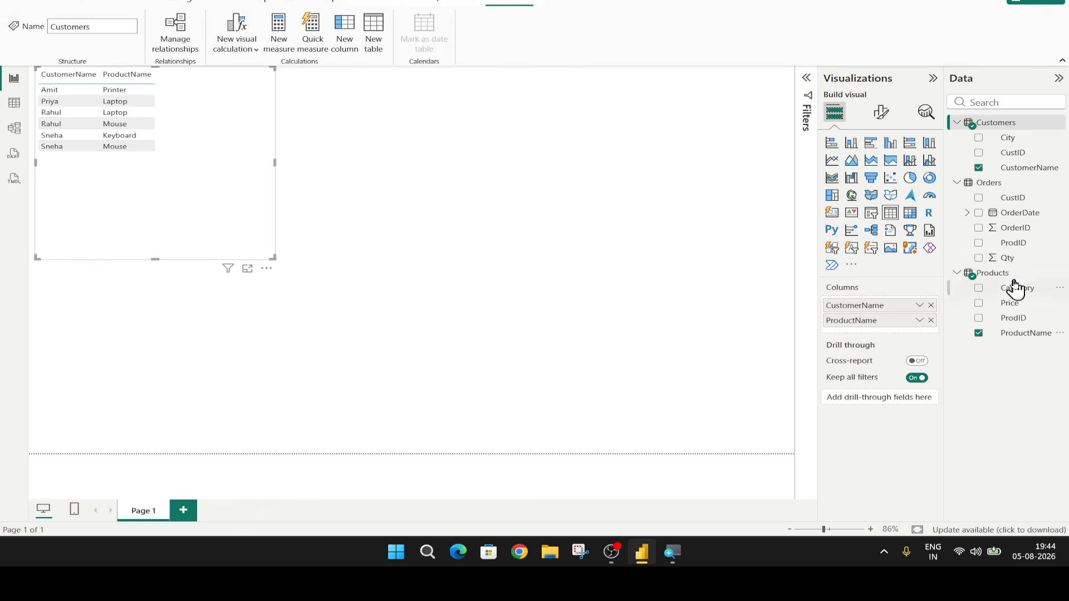
left_click_drag(1019, 264, 214, 95)
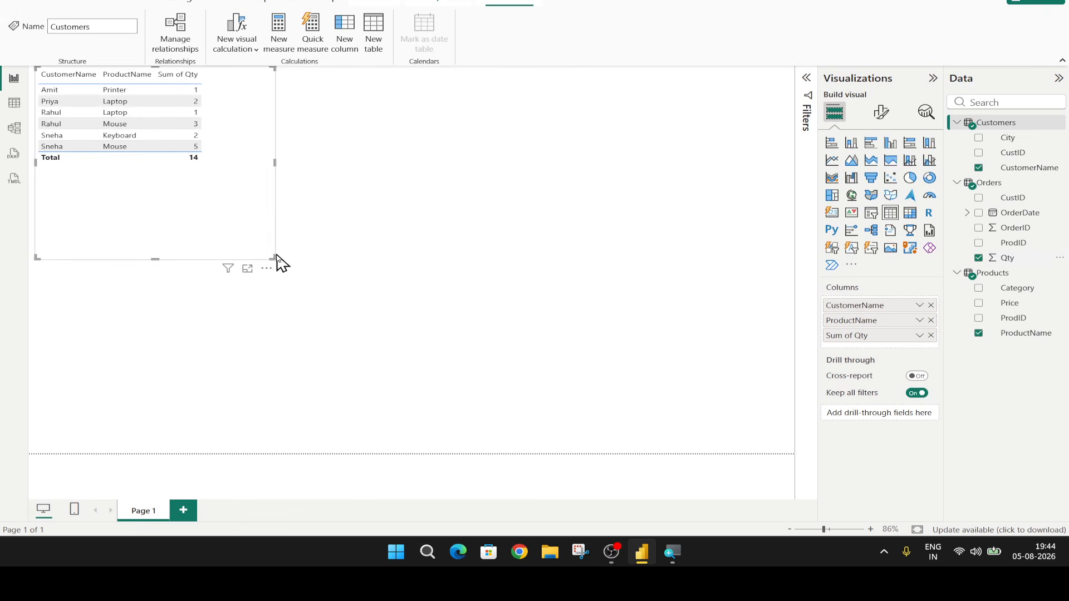
left_click_drag(270, 255, 225, 168)
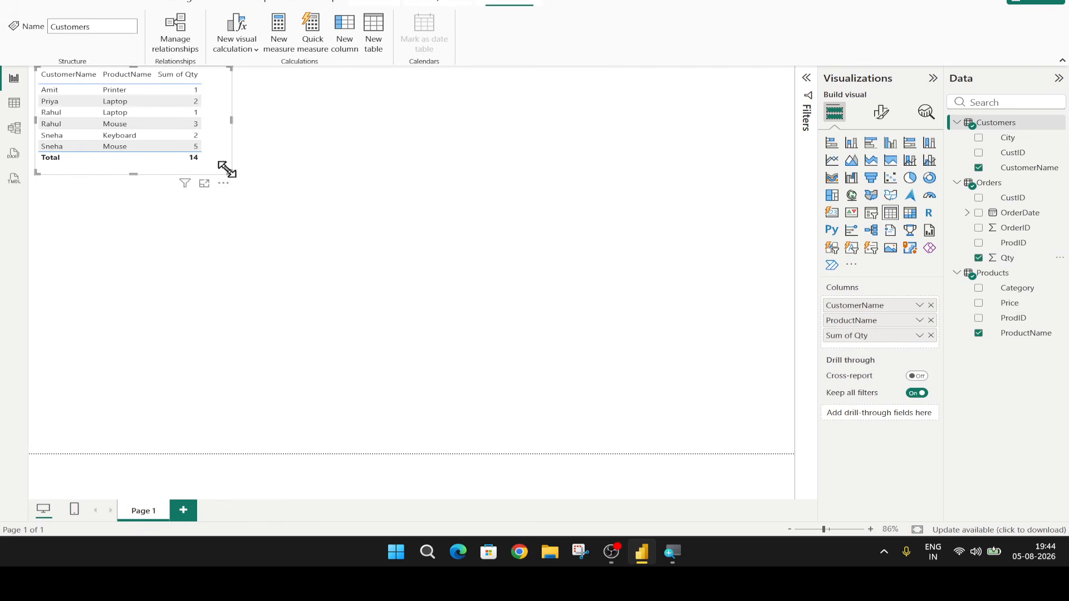
left_click(321, 204)
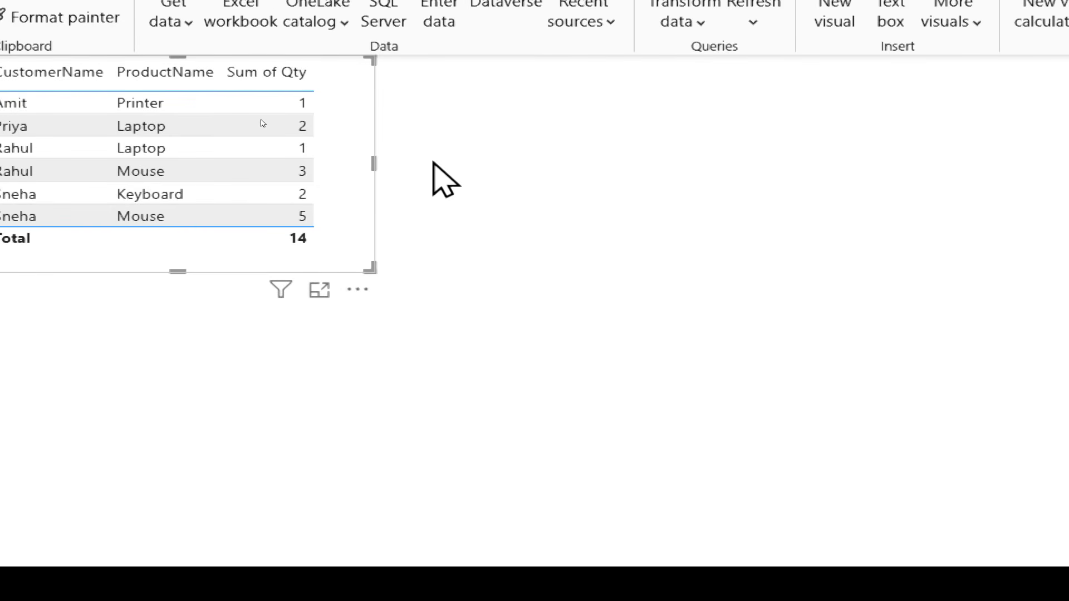
Insert an empty clustered column chart on the report page and place it to the right of the table visual.
left_click(437, 181)
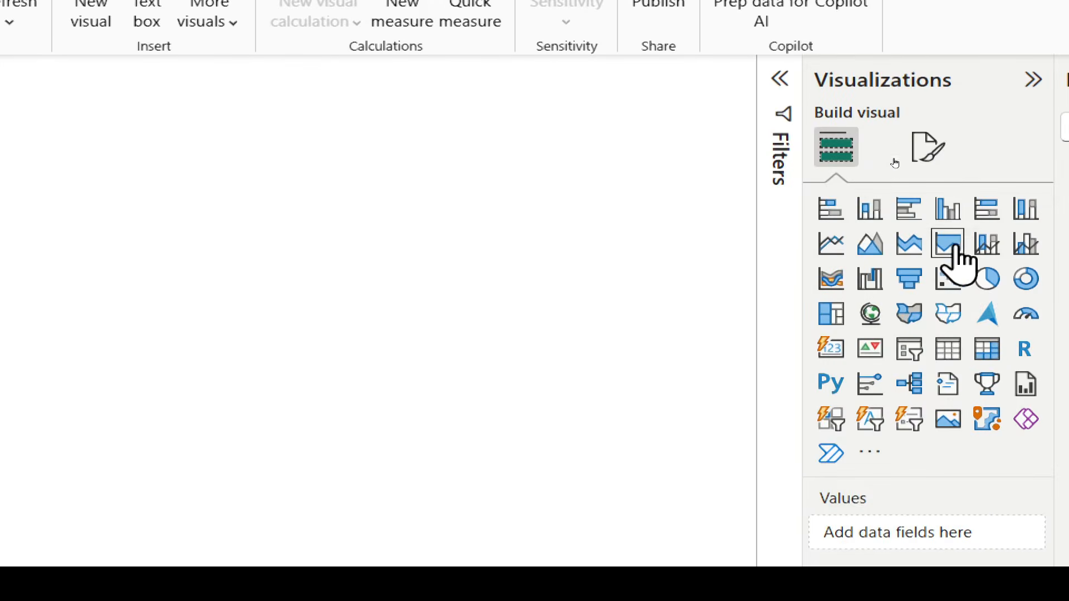
left_click(949, 209)
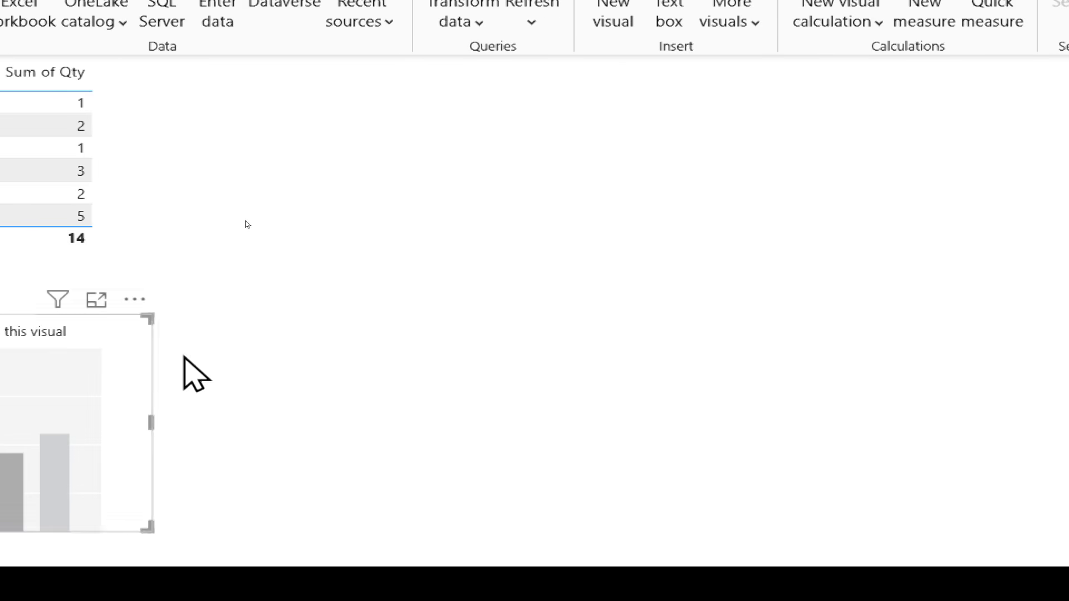
left_click_drag(3, 441, 331, 199)
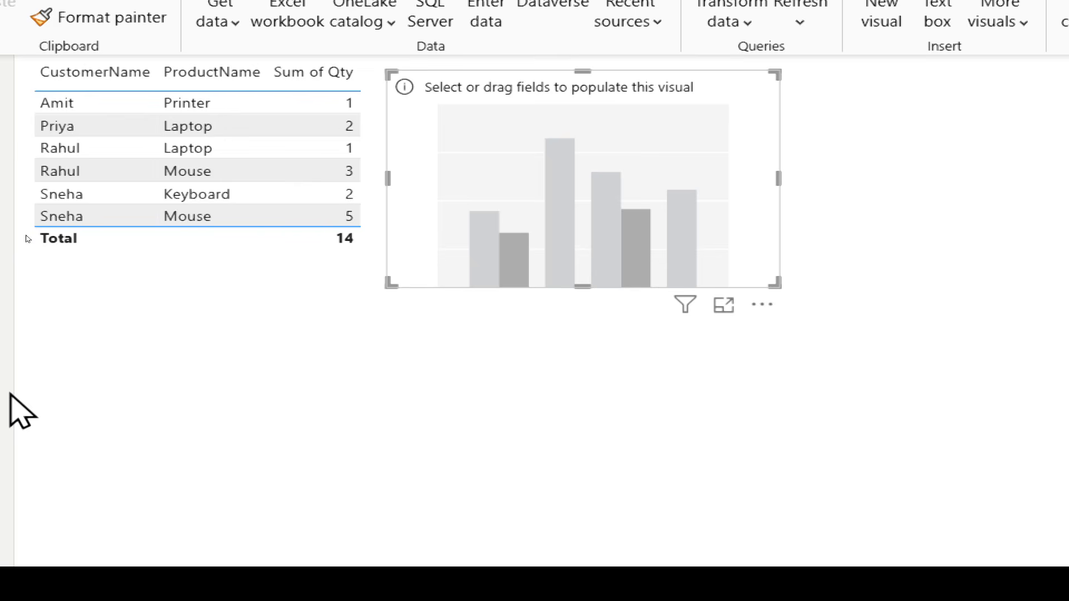
left_click(552, 377)
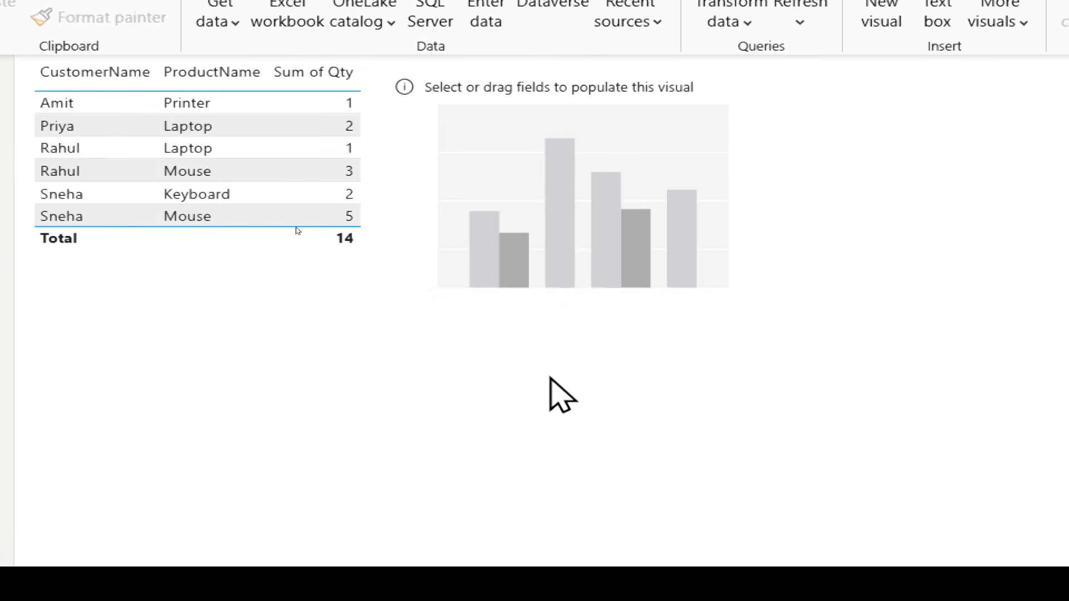
Populate the clustered column chart with ProductName from Products on the X-axis and Qty from Orders on the Y-axis, leaving it deselected.
left_click(539, 229)
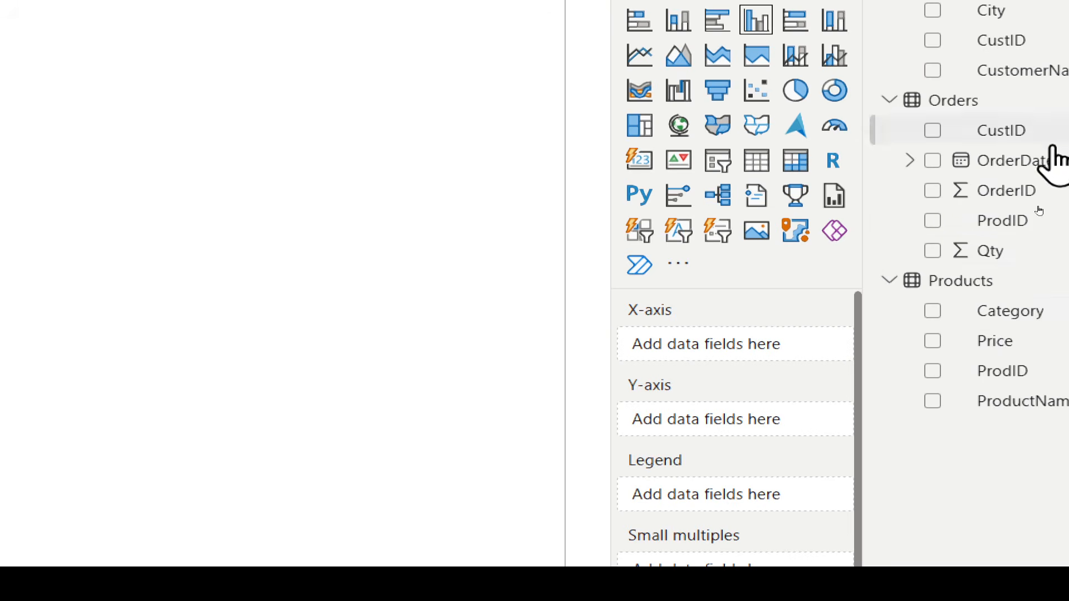
left_click_drag(990, 403, 697, 342)
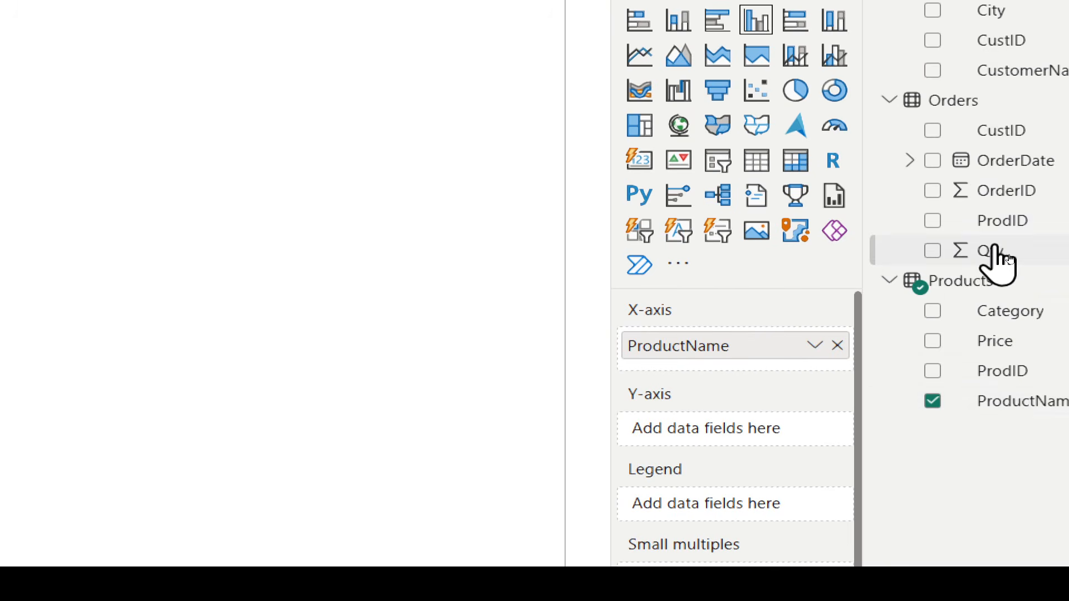
left_click_drag(997, 257, 754, 439)
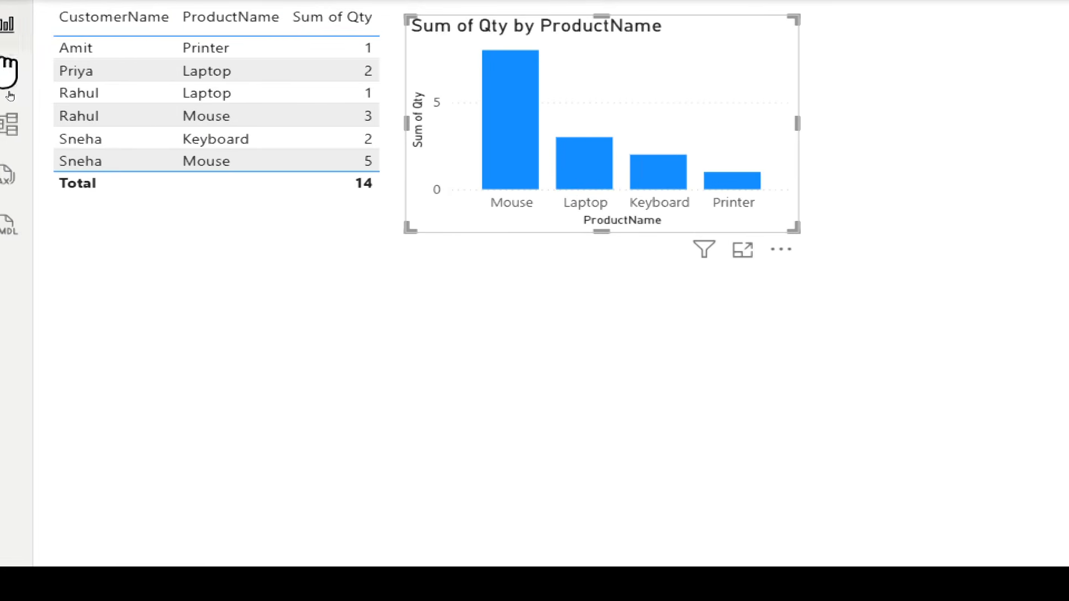
left_click(276, 298)
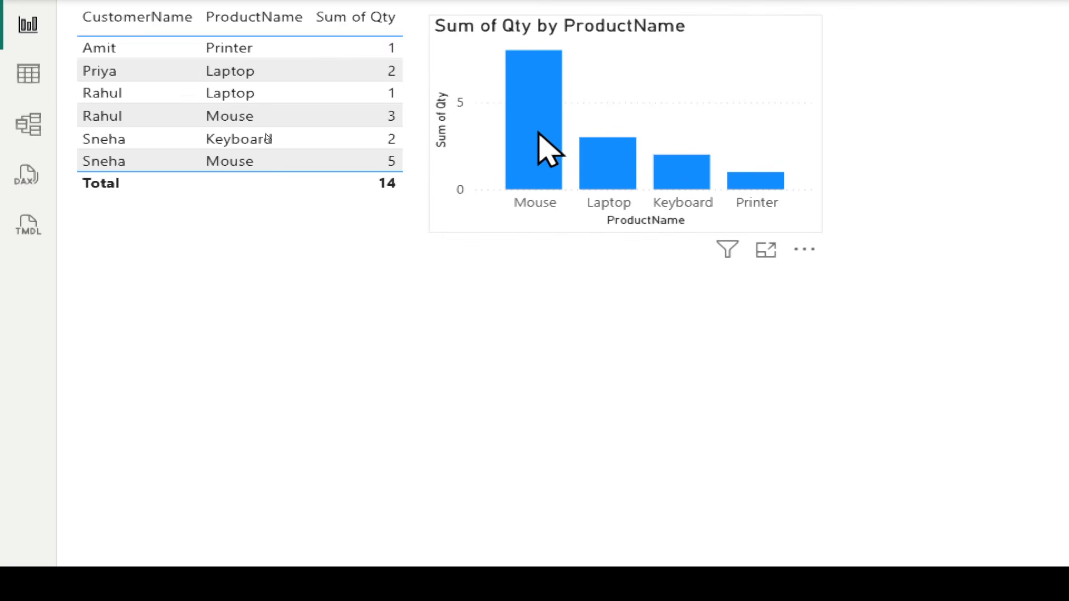
Cross-filter the table visual by the chart's Mouse, Laptop and Keyboard columns in turn, and clear the selection.
mouse_move(529, 149)
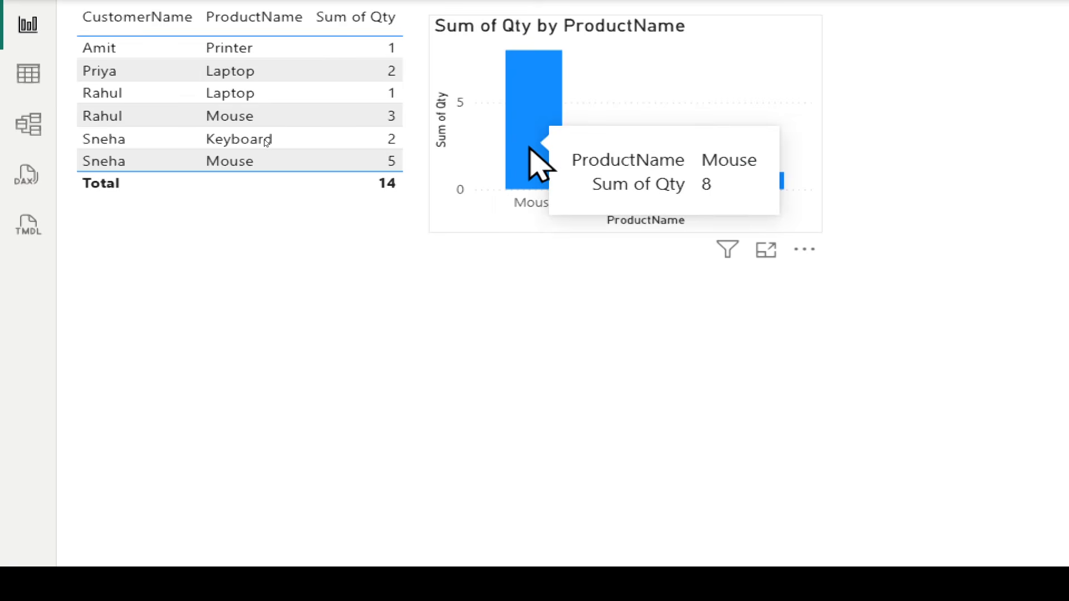
left_click(530, 149)
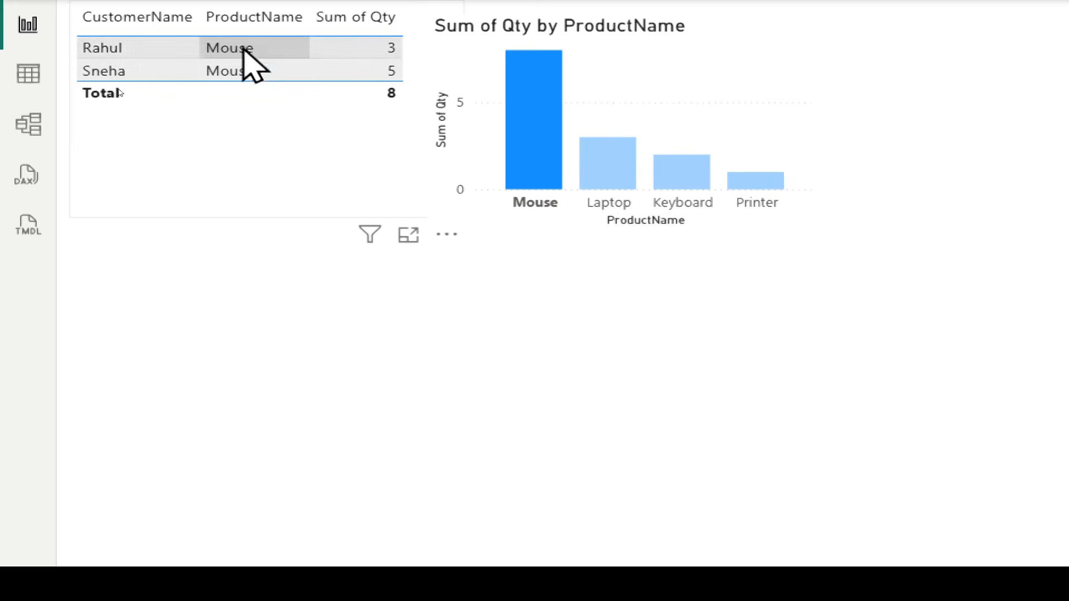
left_click(616, 164)
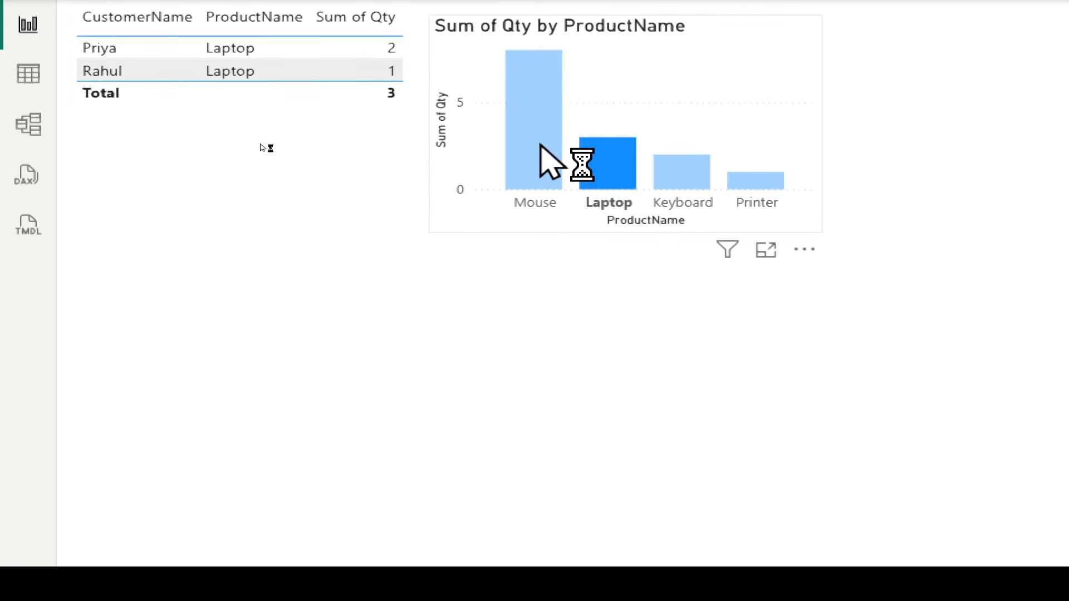
left_click(679, 173)
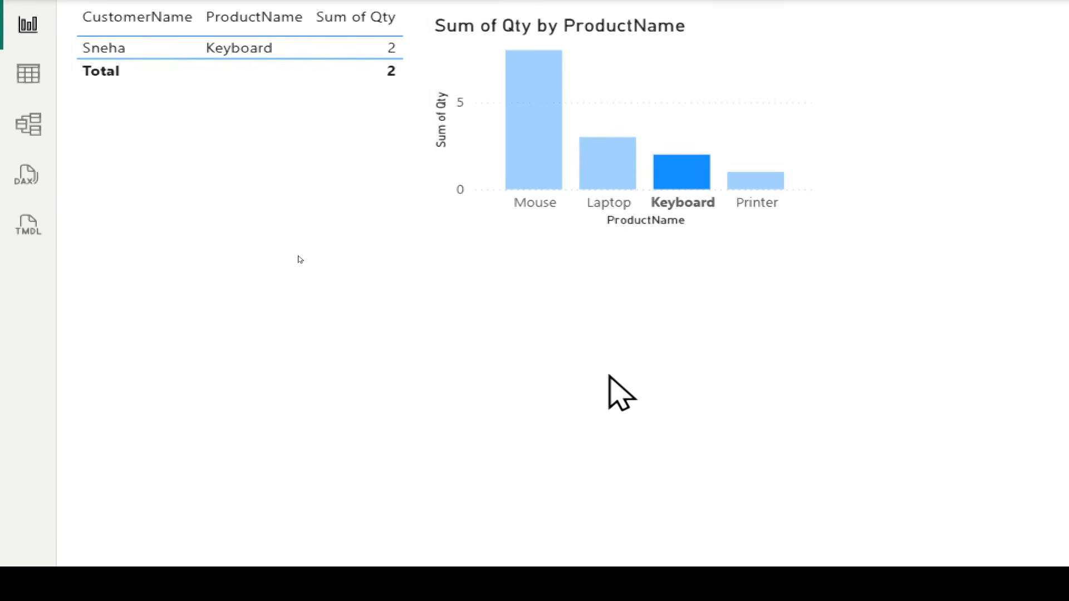
left_click(699, 165)
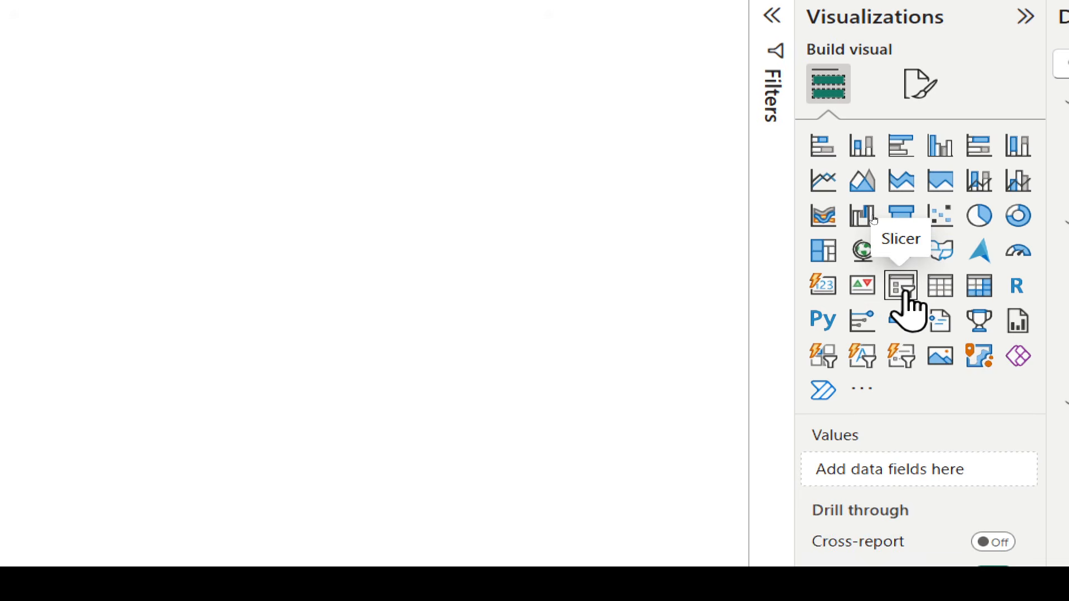
Add a slicer on CustomerName from Customers below the table visual and narrow its frame to fit the names.
left_click(905, 292)
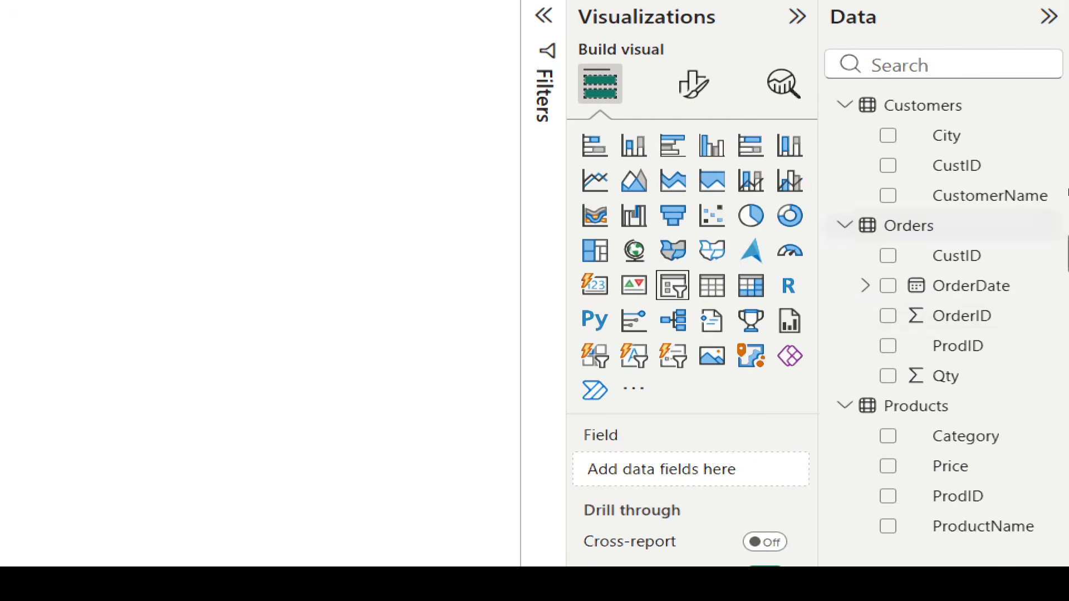
left_click_drag(986, 206, 117, 332)
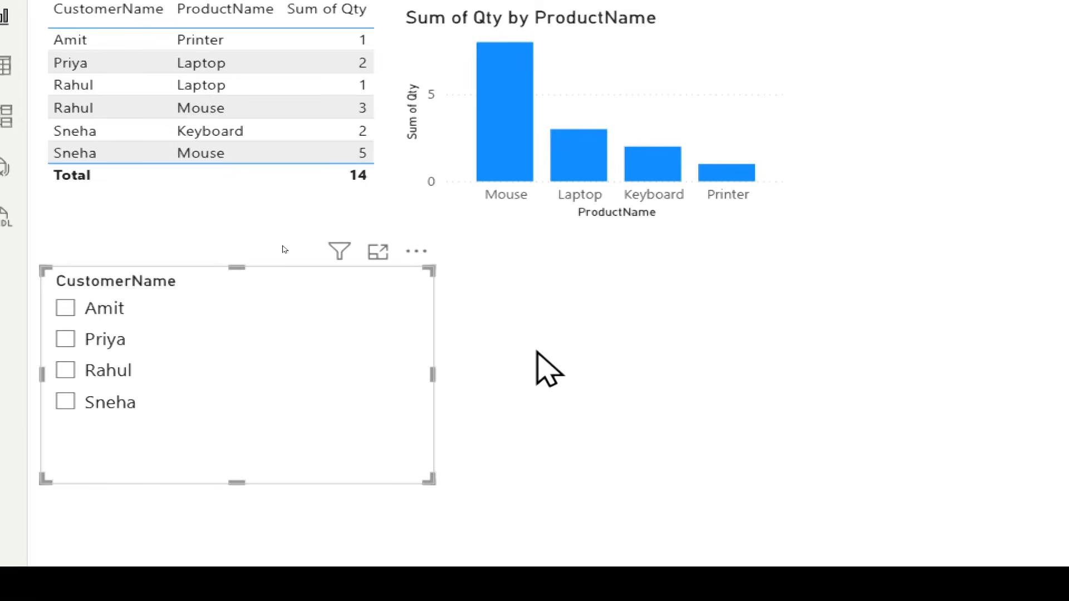
left_click_drag(430, 369, 223, 355)
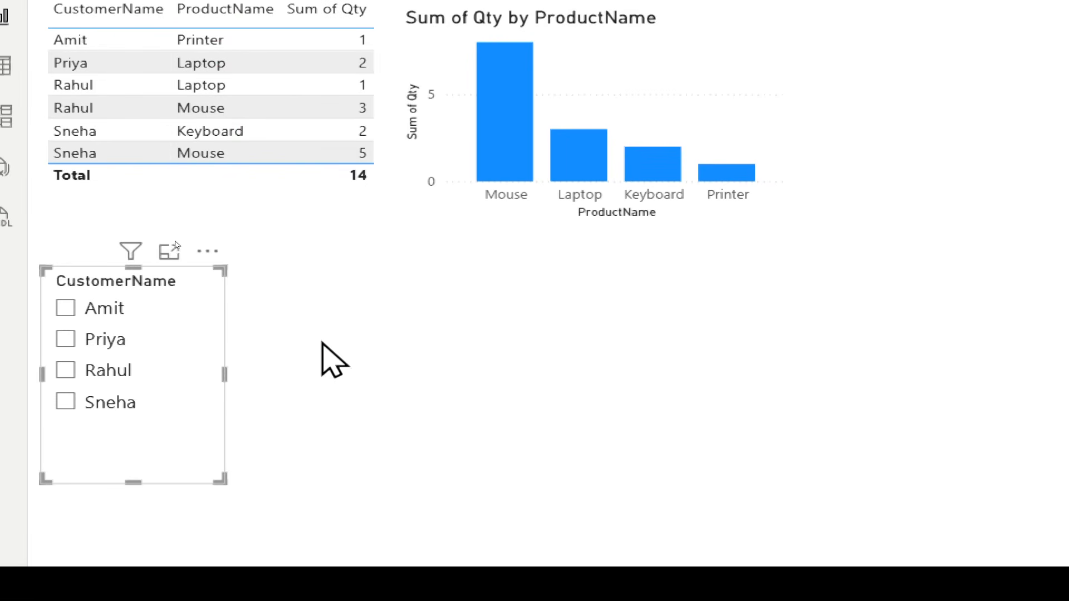
left_click(333, 361)
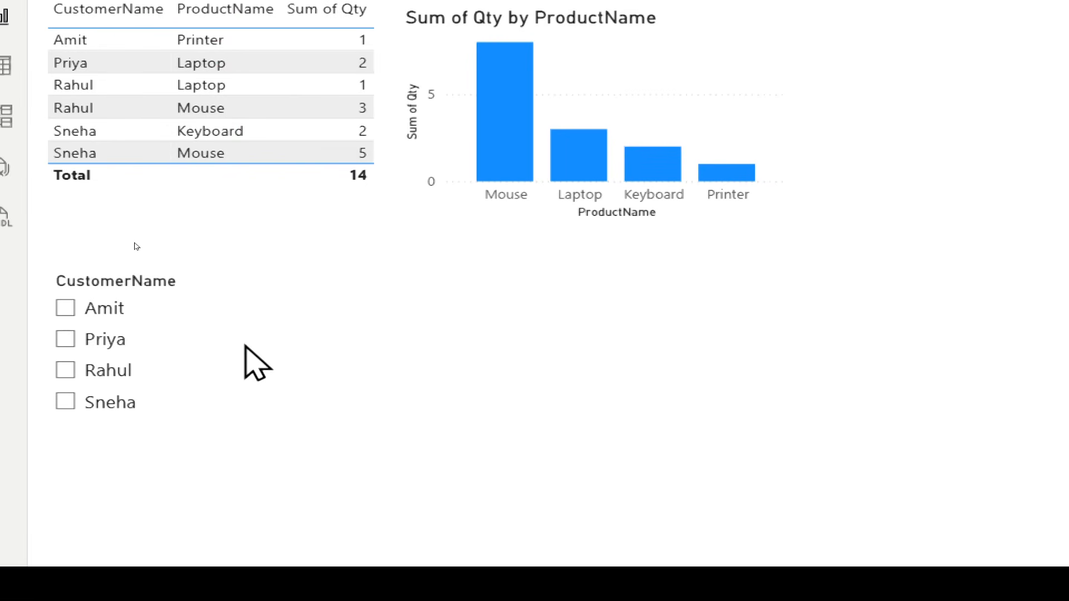
Filter the report by each of the four customers in the CustomerName slicer in turn, ending with the last one listed.
left_click(95, 328)
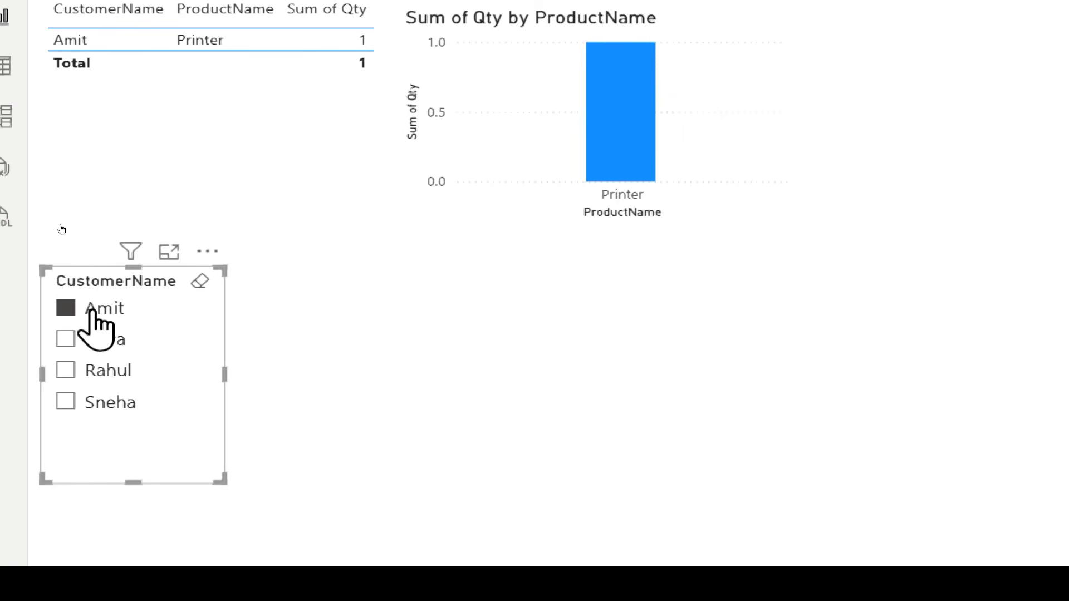
left_click(112, 351)
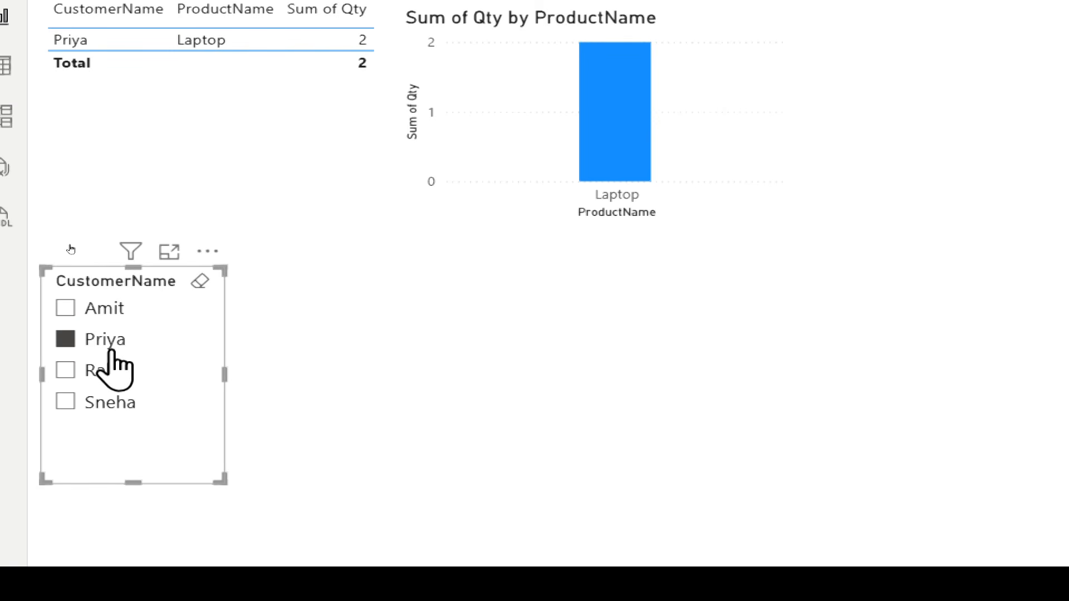
left_click(114, 390)
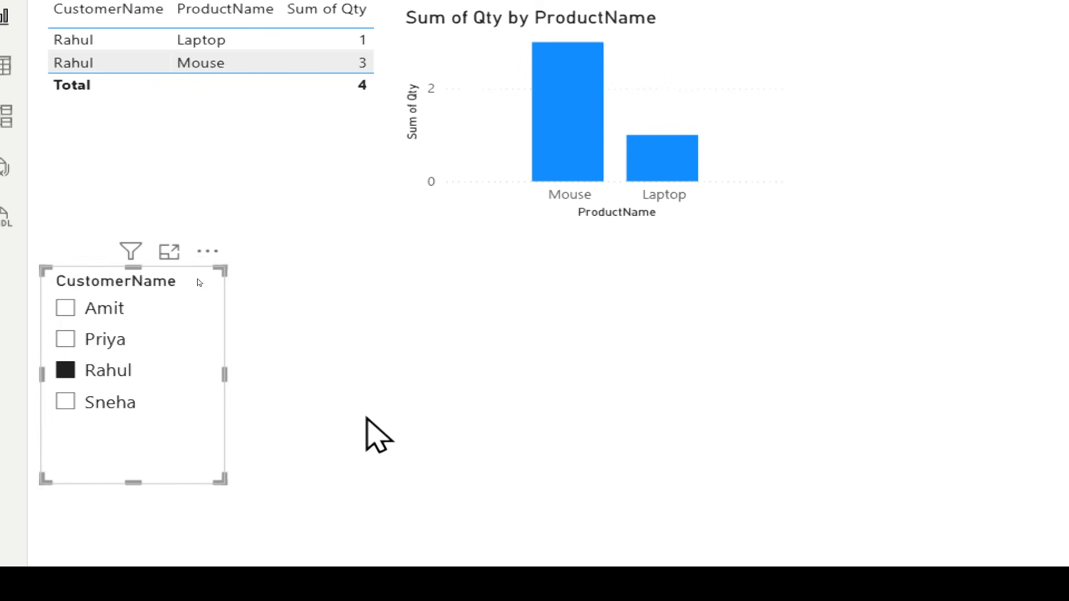
left_click(372, 436)
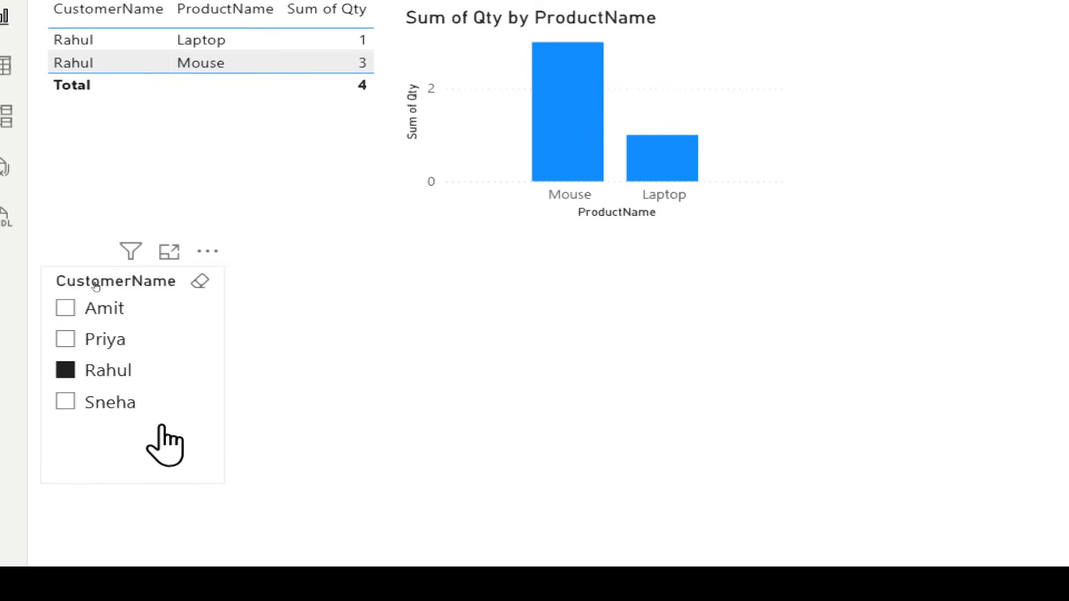
left_click(124, 407)
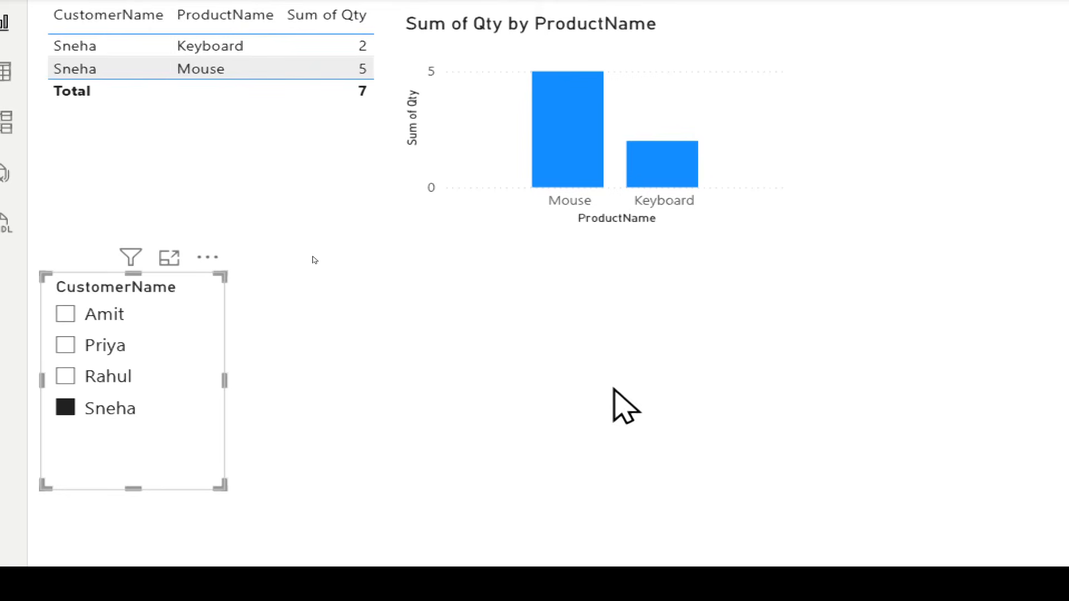
left_click(421, 382)
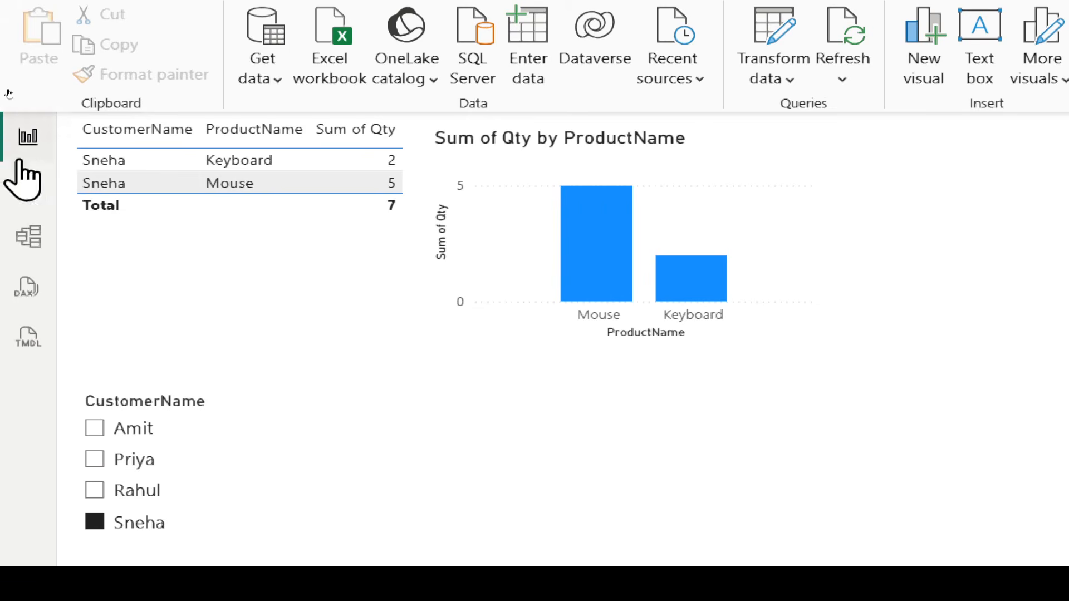
Examine the Products records in table view and the relationships of Orders with Products and Customers in the model diagram.
left_click(27, 187)
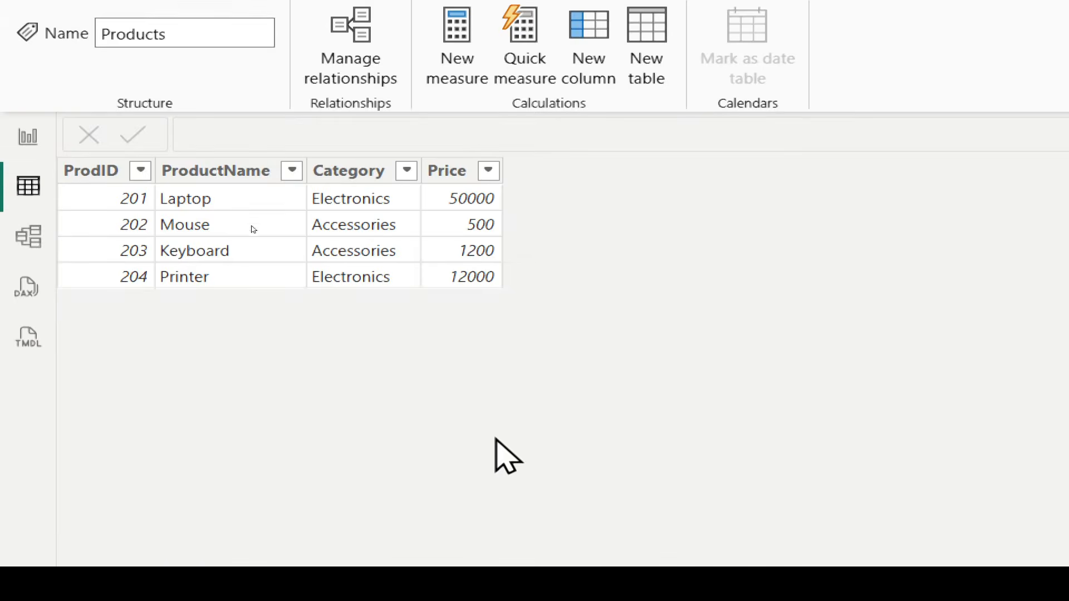
left_click(27, 237)
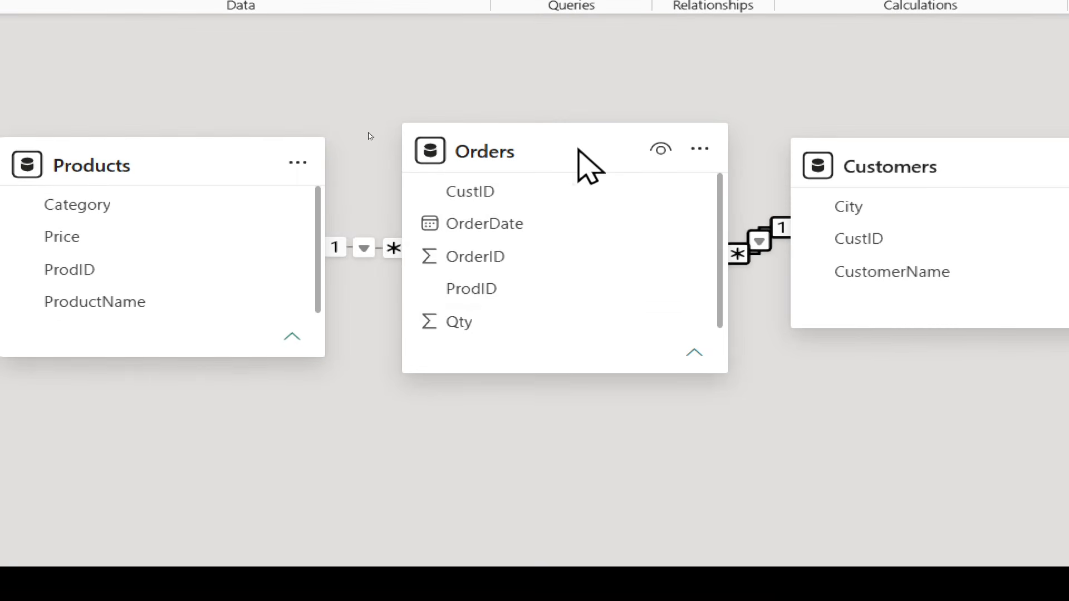
mouse_move(577, 156)
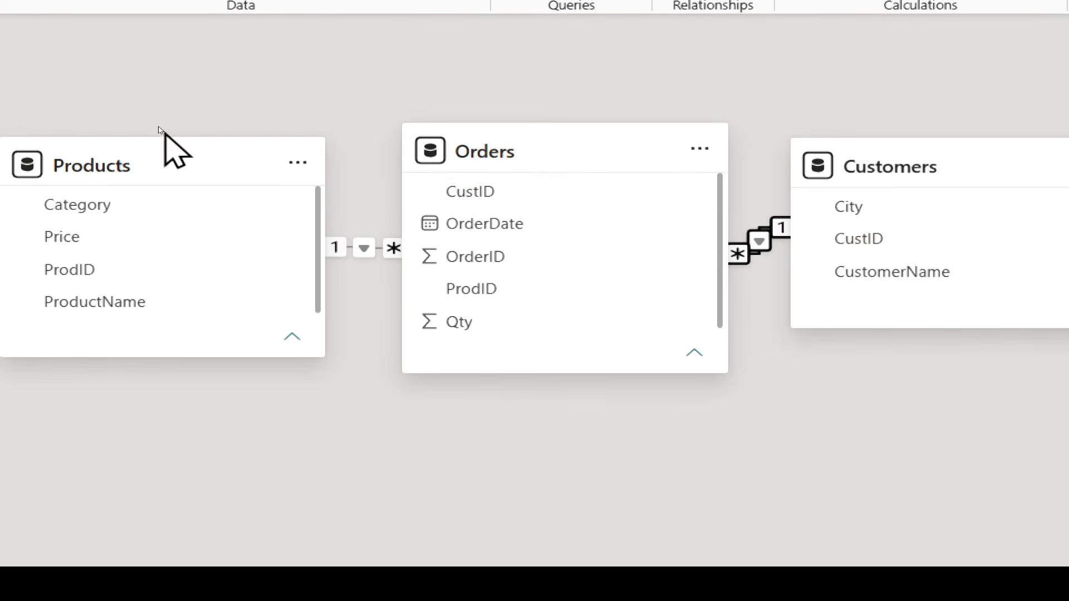
mouse_move(112, 169)
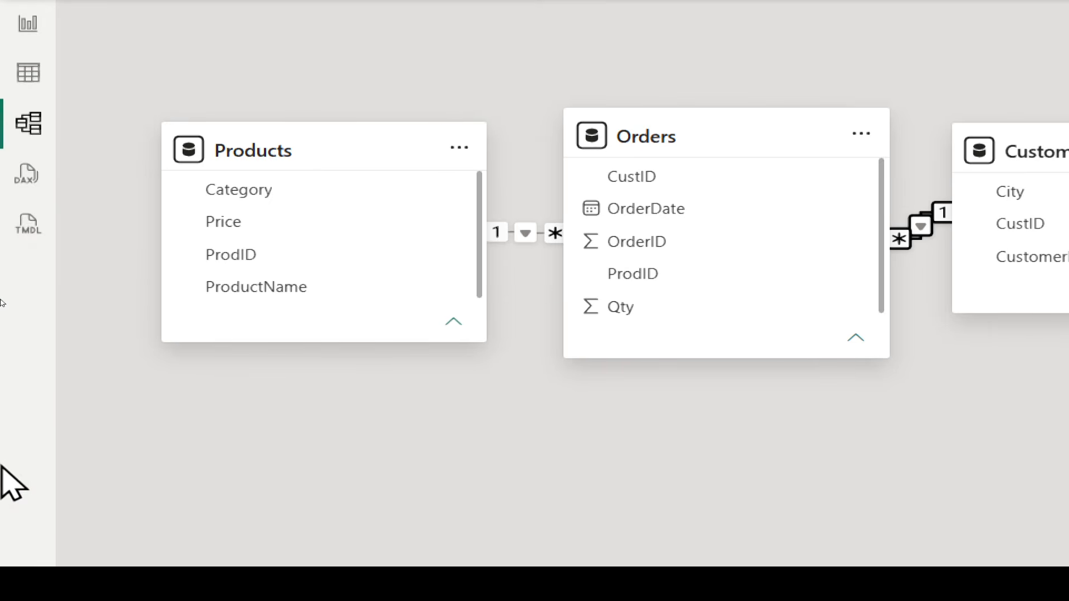
Return to the report page and clear the customer selected in the CustomerName slicer.
left_click(36, 43)
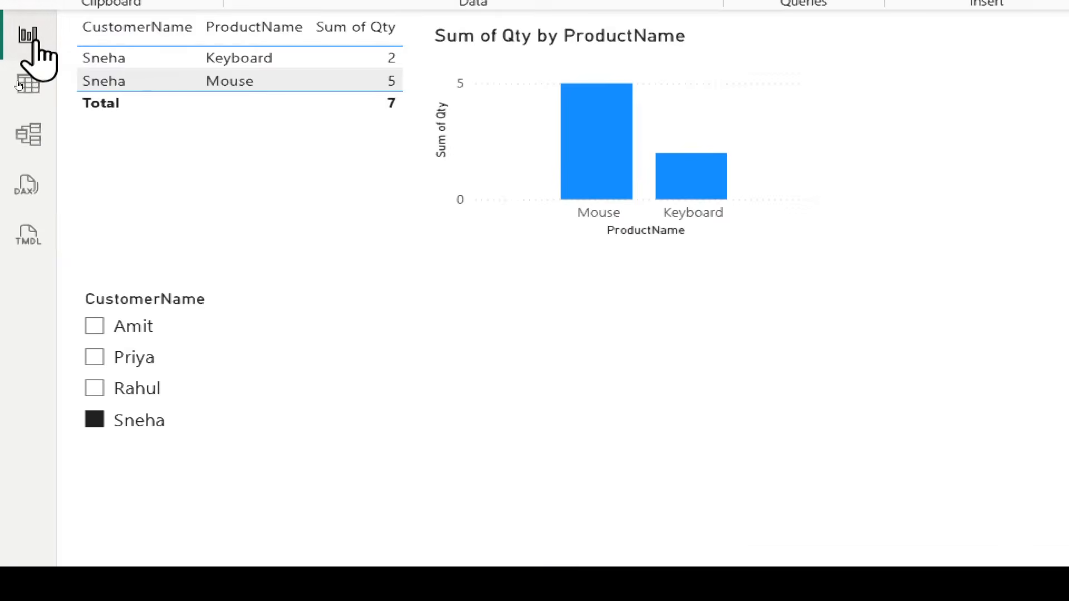
left_click(136, 420)
left_click(407, 361)
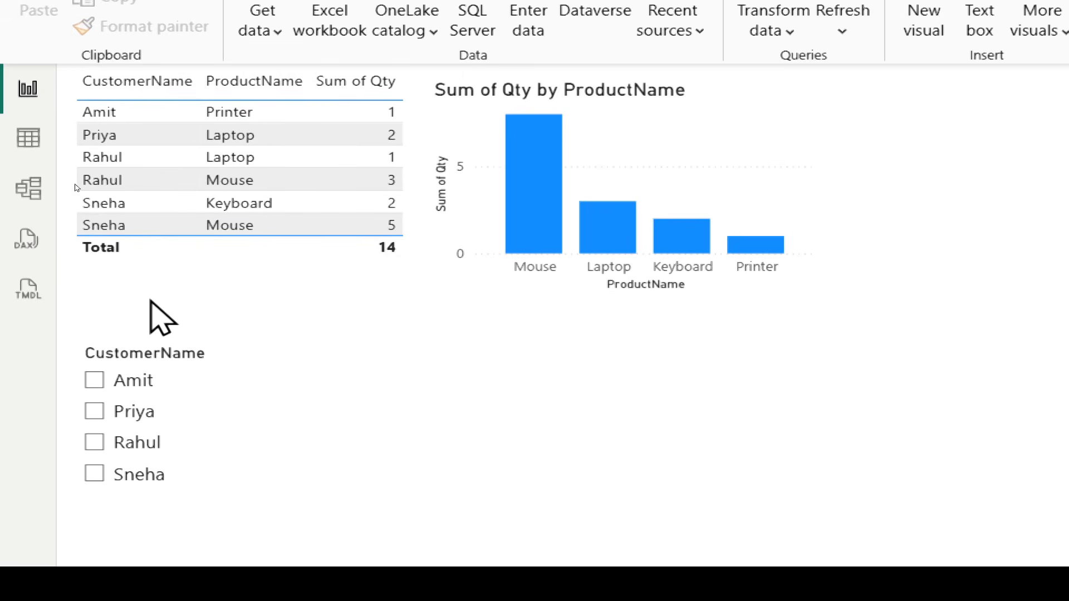
Compare the Products records, the report visuals and the model relationships, ending back on the report page.
left_click(29, 142)
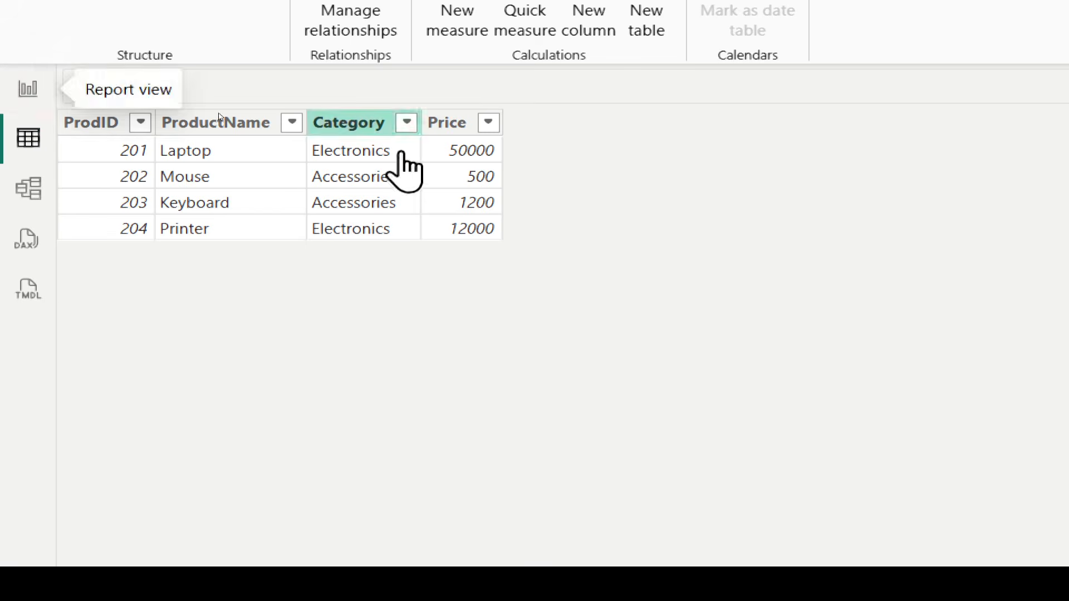
left_click(9, 88)
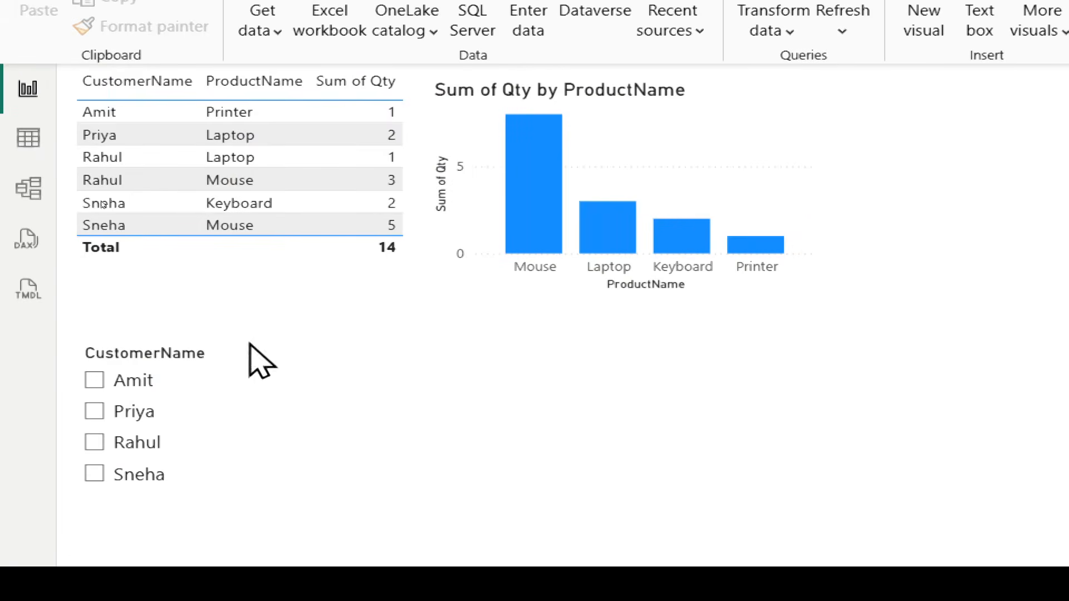
left_click(24, 190)
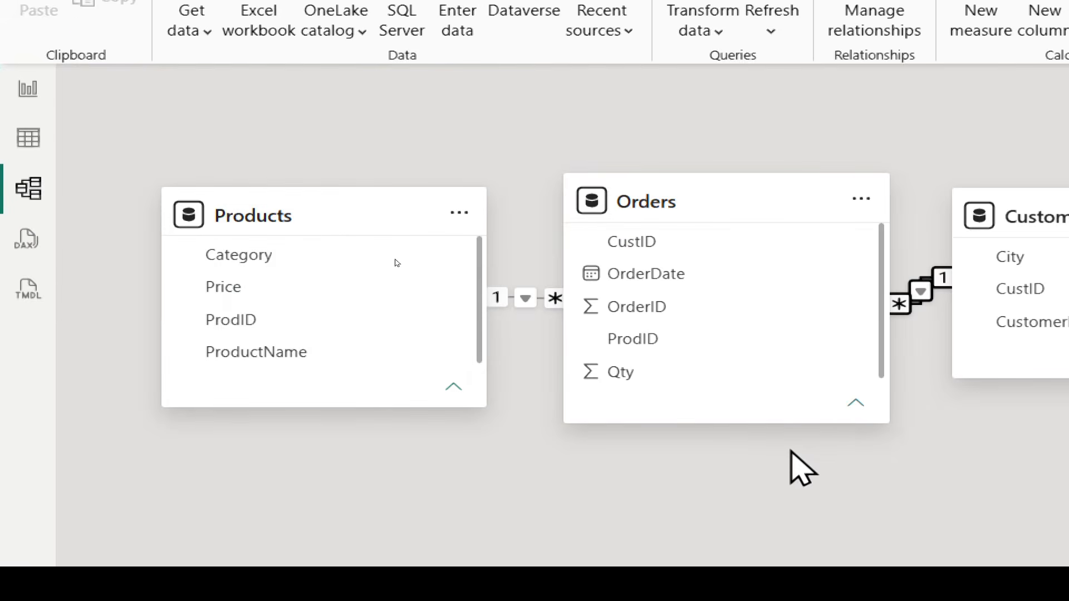
left_click(29, 106)
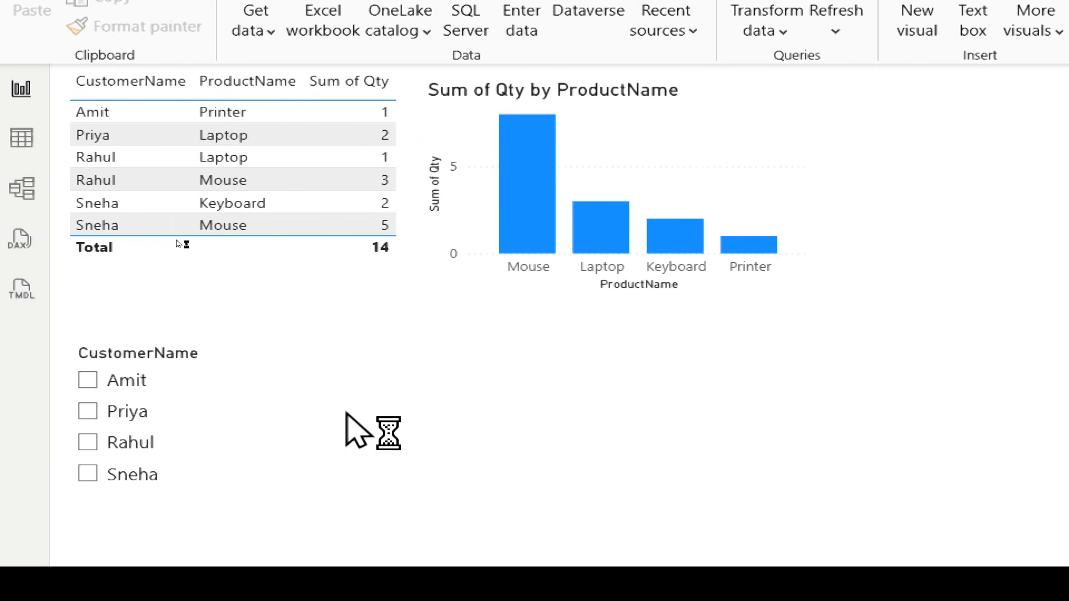
Inspect the table visual, cross-filter it by the chart's Laptop column, and clear that selection.
left_click(305, 260)
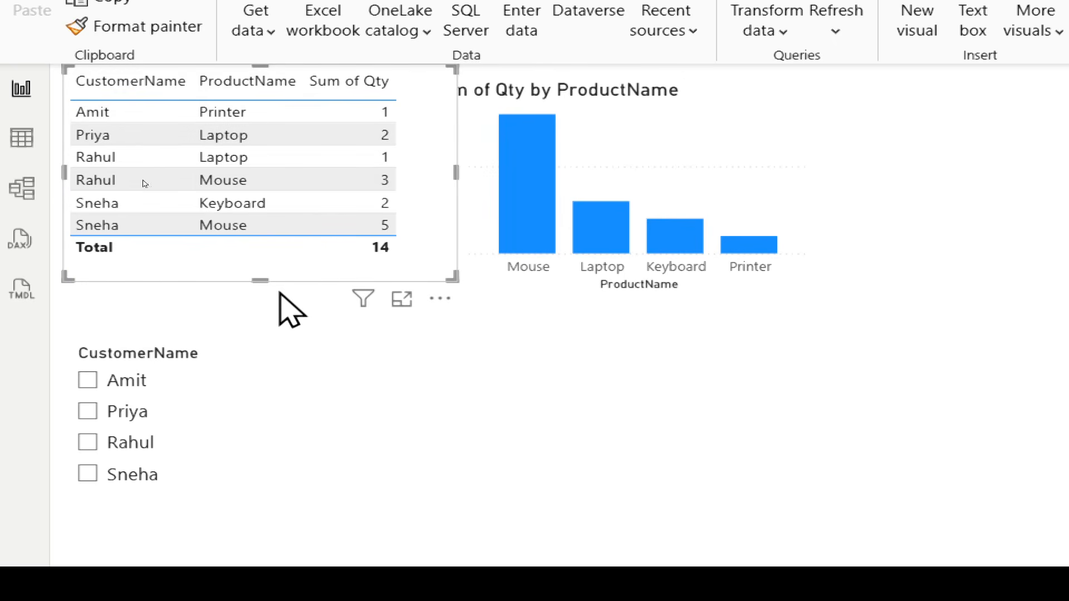
left_click(543, 355)
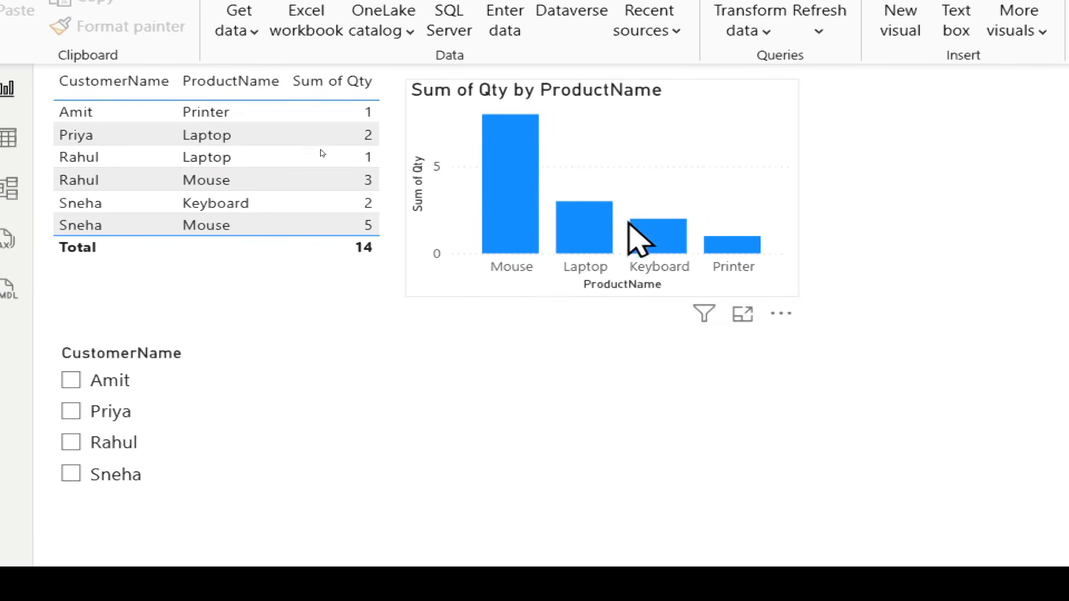
left_click(588, 237)
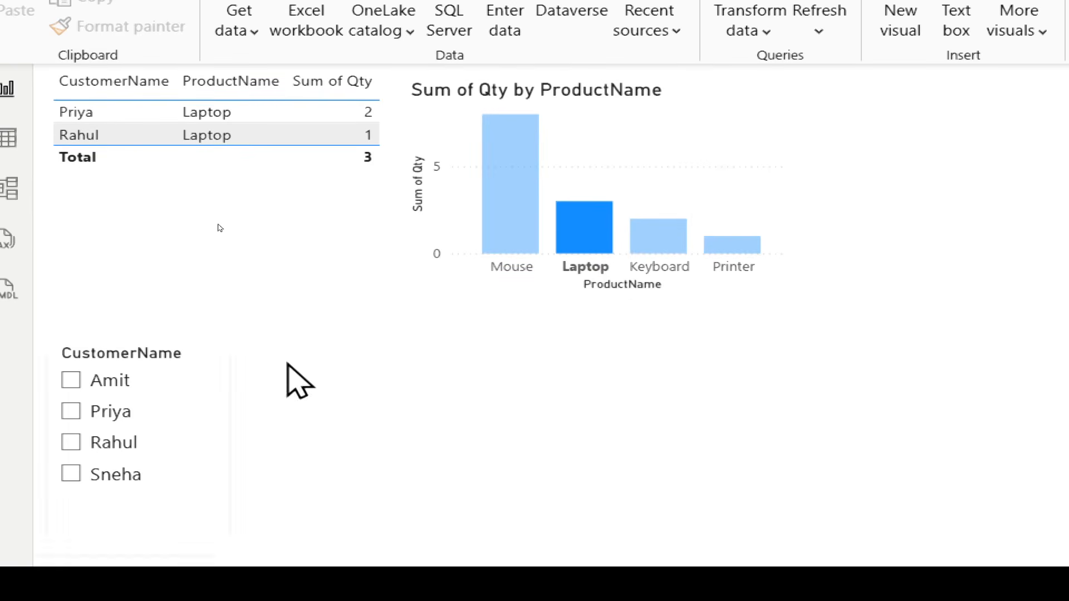
left_click(587, 231)
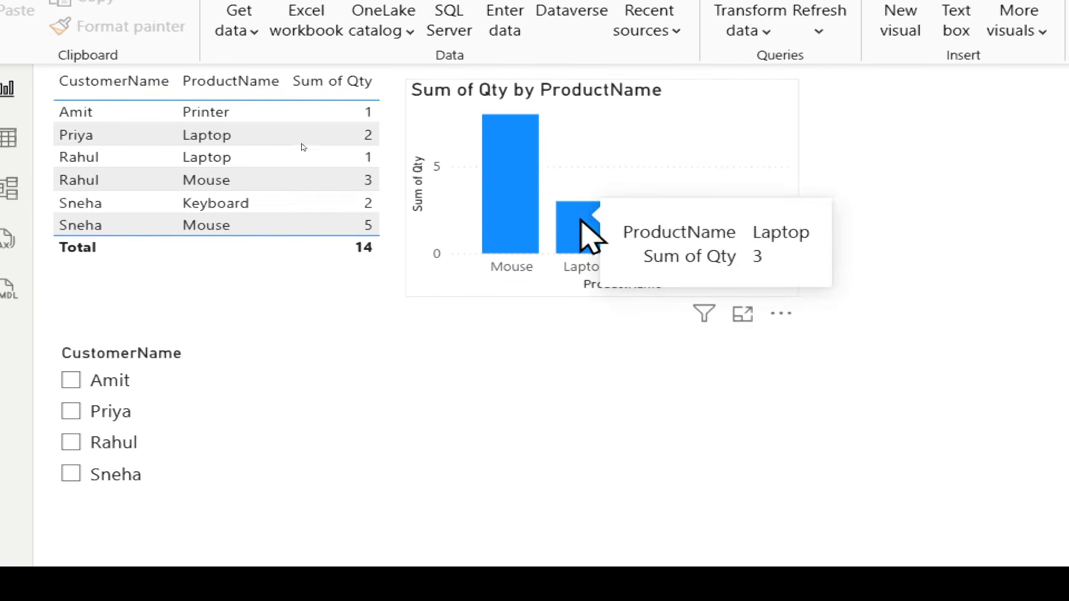